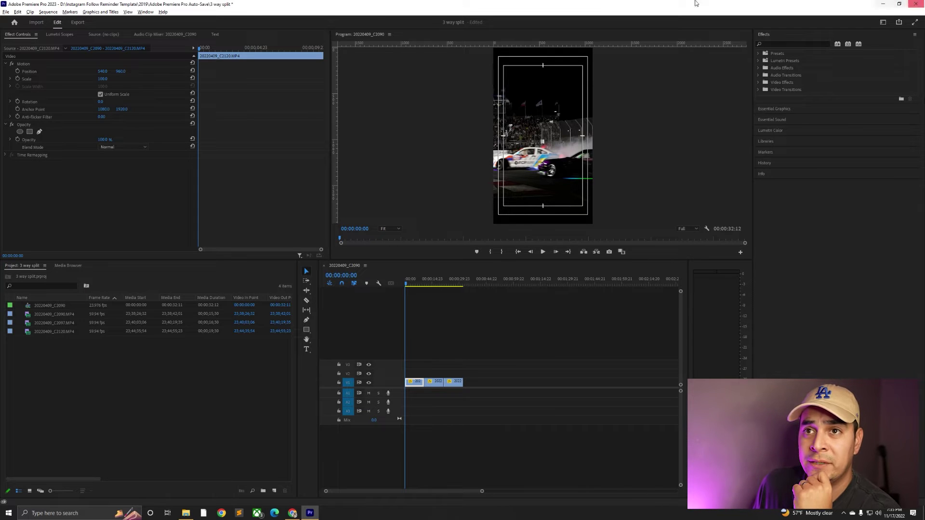
- Check the sequence frame size, then stack the middle clip on the track above at 00:00:00:00
{"action": "left_click", "coordinate": [50, 12]}
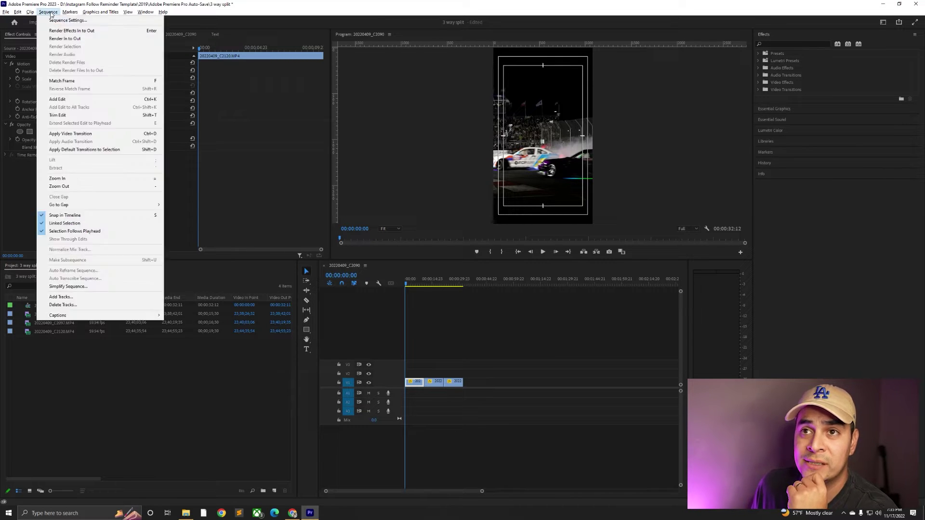
{"action": "left_click", "coordinate": [53, 21]}
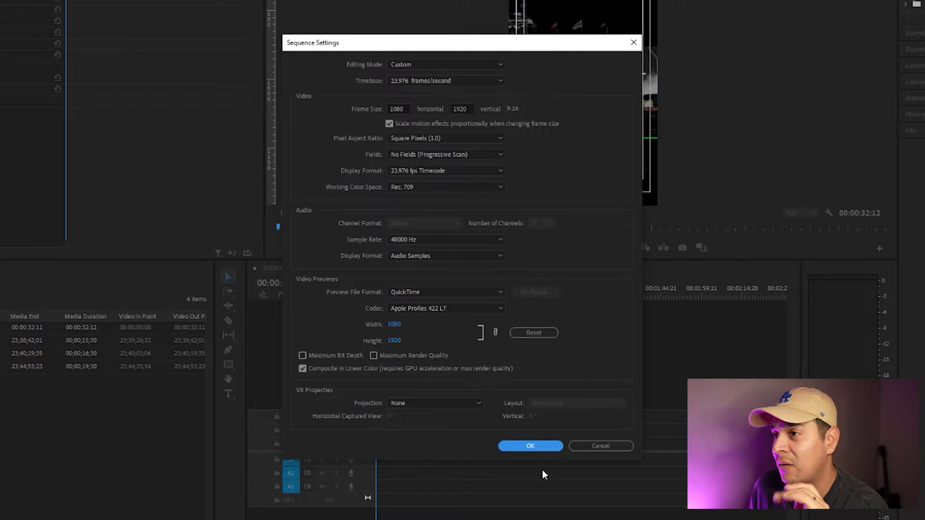
{"action": "left_click", "coordinate": [531, 446]}
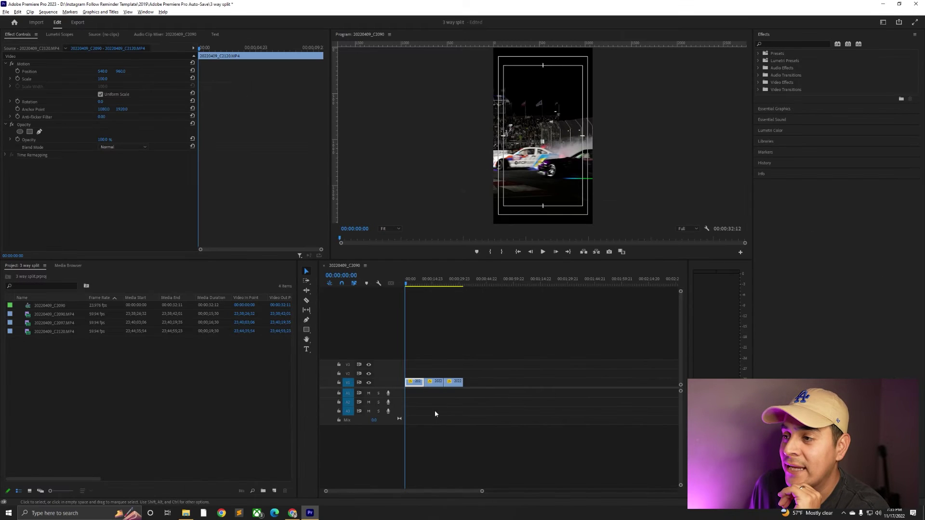
{"action": "left_click_drag", "start_coordinate": [439, 386], "coordinate": [415, 365]}
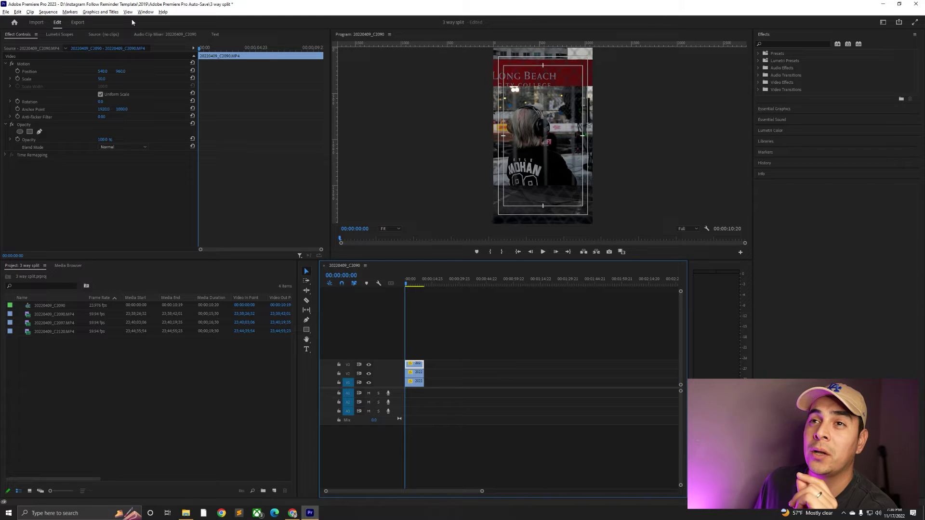
{"action": "left_click", "coordinate": [128, 12]}
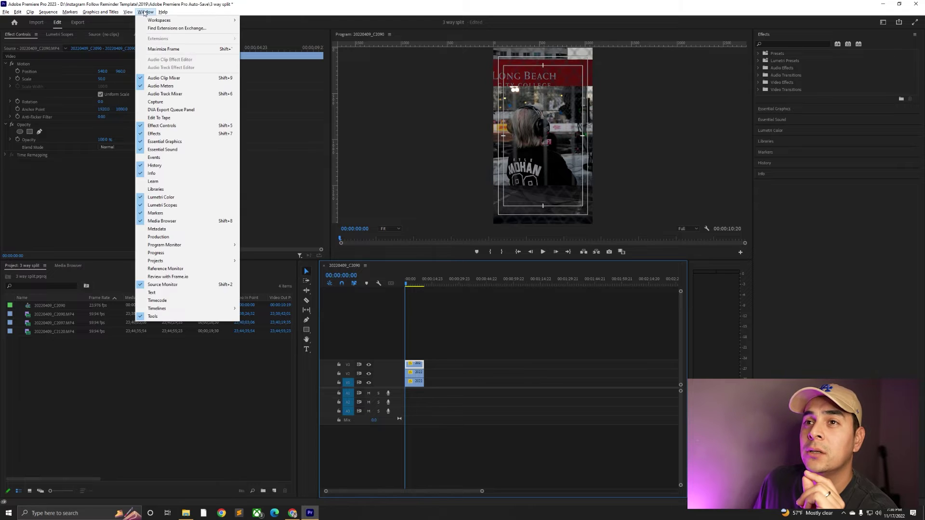
- Turn on Program monitor rulers and pull a horizontal guide down onto the frame
{"action": "left_click", "coordinate": [428, 100]}
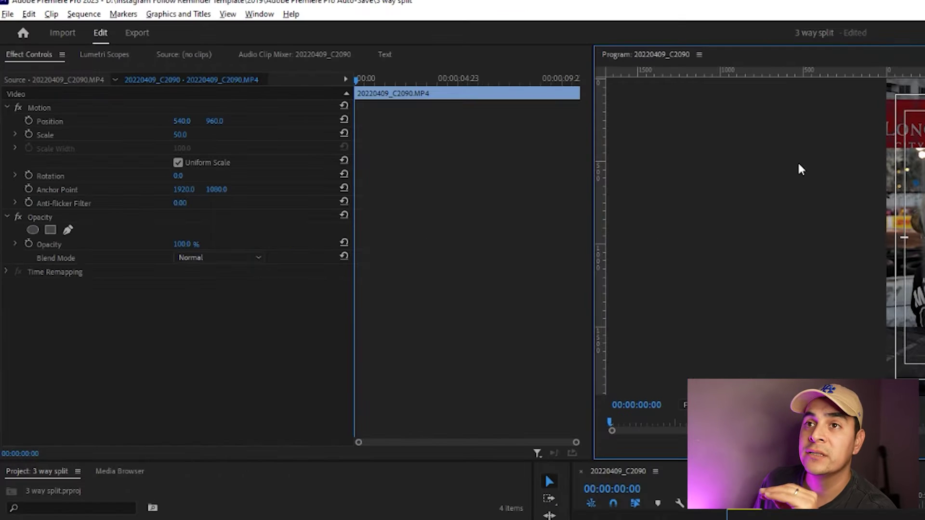
{"action": "left_click", "coordinate": [228, 14]}
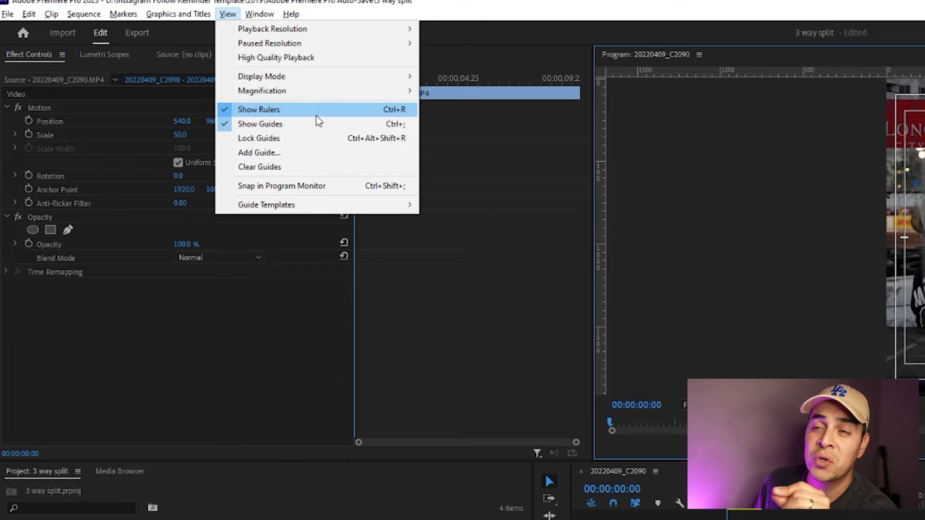
{"action": "left_click", "coordinate": [685, 211]}
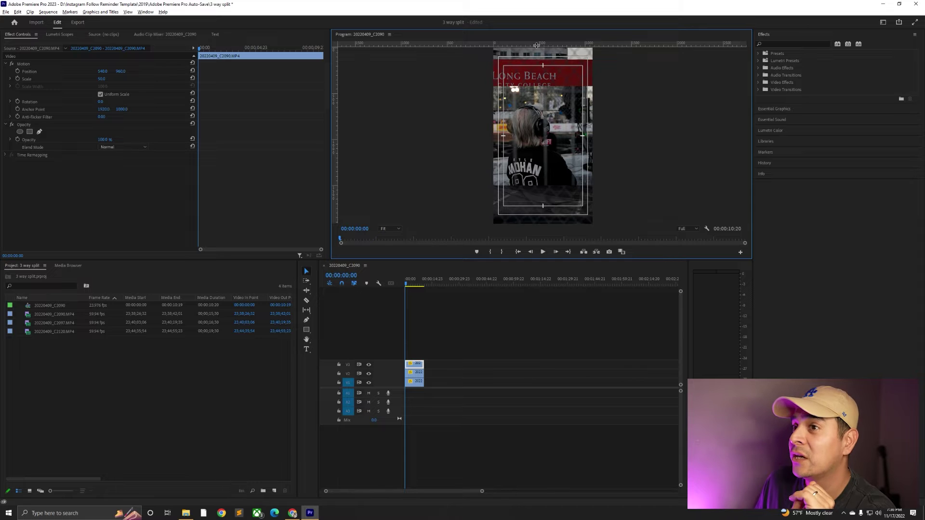
{"action": "left_click_drag", "start_coordinate": [535, 45], "coordinate": [536, 82]}
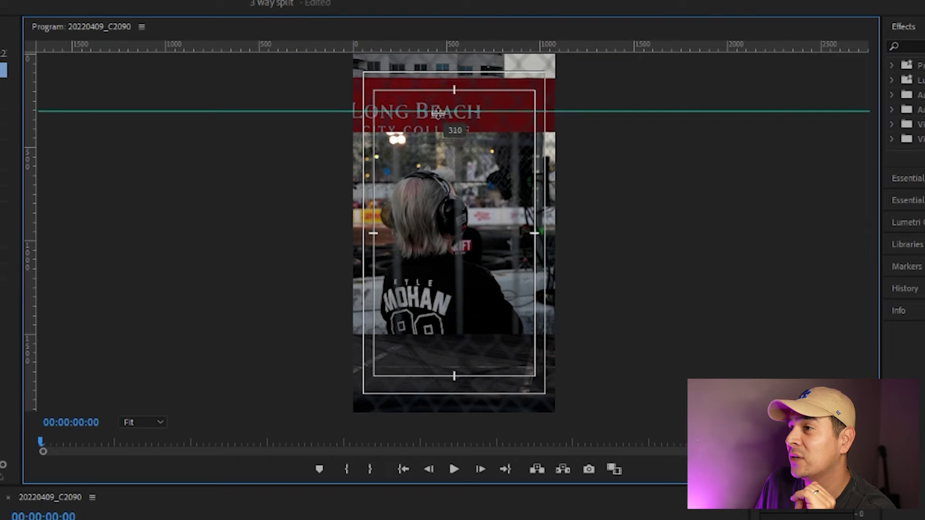
- Lower the first guide to the upper third and set a second guide at about 1284 px
{"action": "left_click_drag", "start_coordinate": [438, 124], "coordinate": [437, 173]}
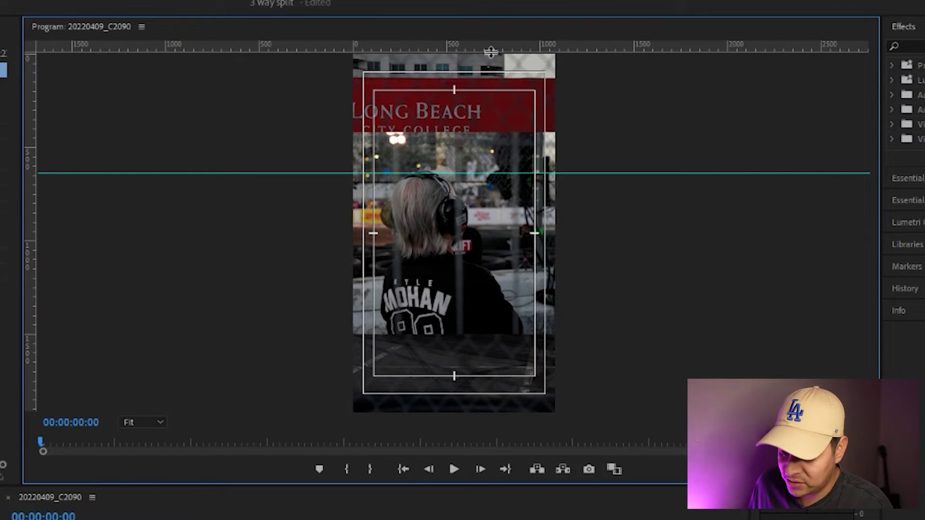
{"action": "left_click_drag", "start_coordinate": [485, 47], "coordinate": [463, 295]}
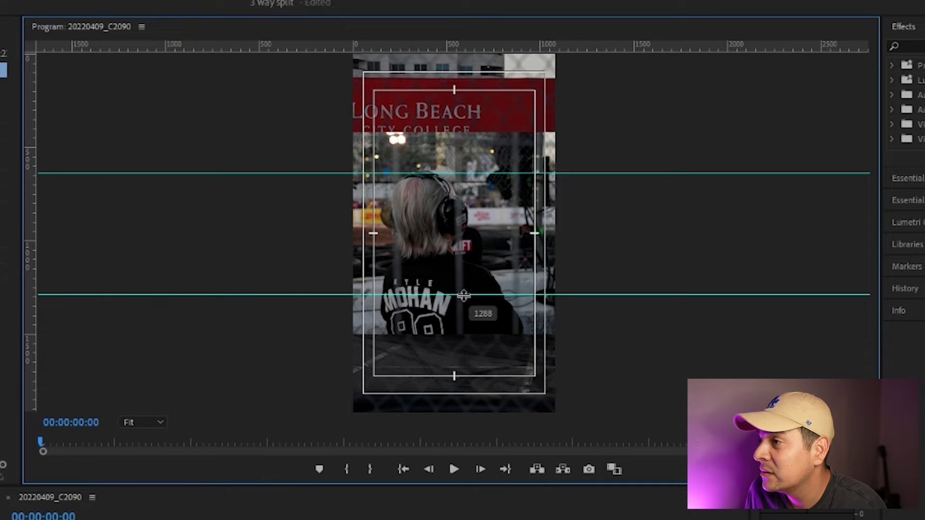
{"action": "left_click_drag", "start_coordinate": [463, 296], "coordinate": [464, 293]}
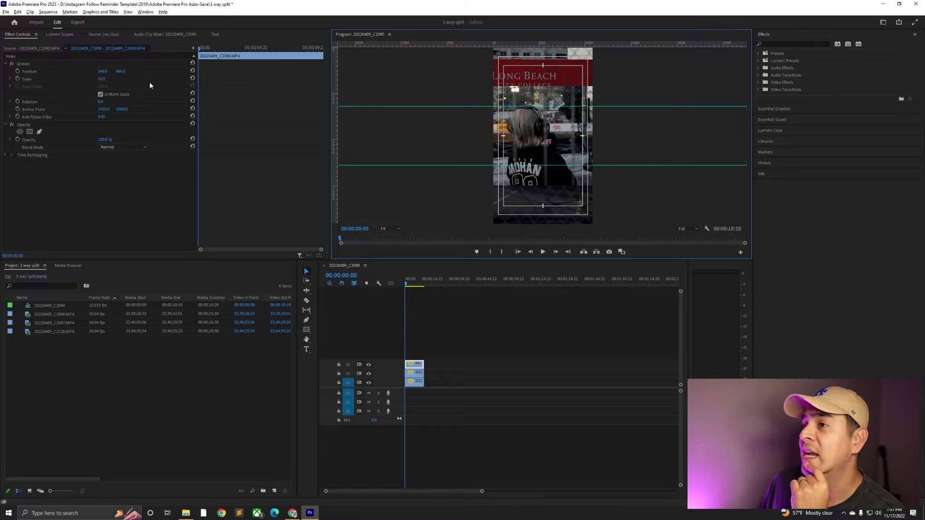
- Move the top clip down in the frame and set its Scale to 33
{"action": "left_click", "coordinate": [45, 72]}
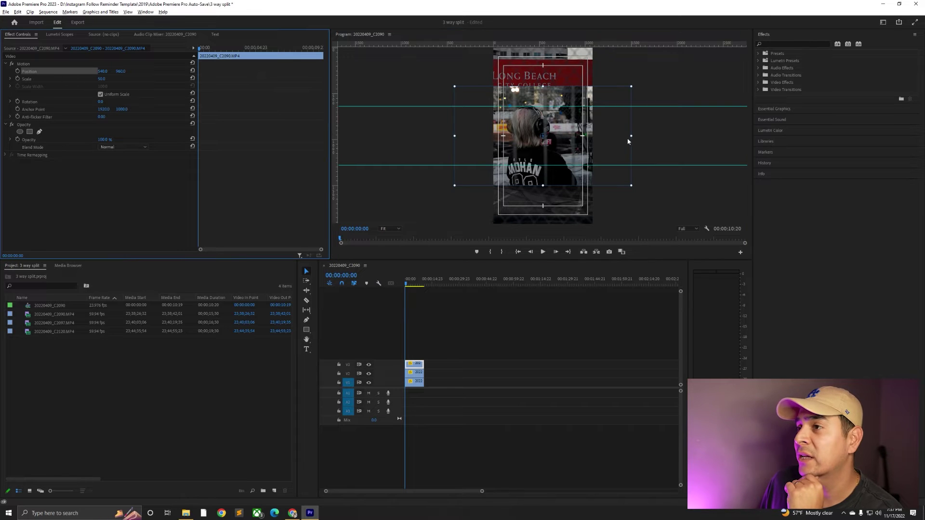
{"action": "left_click_drag", "start_coordinate": [548, 158], "coordinate": [556, 162]}
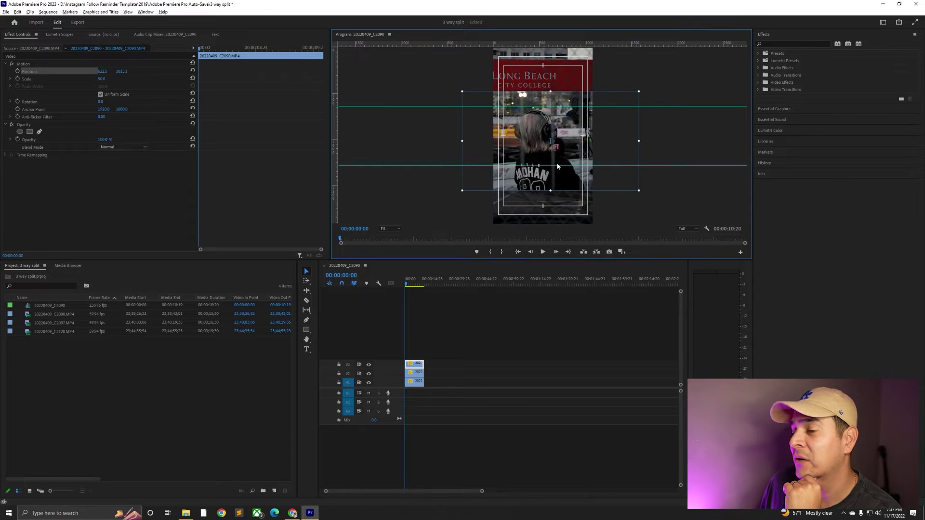
{"action": "left_click", "coordinate": [101, 79]}
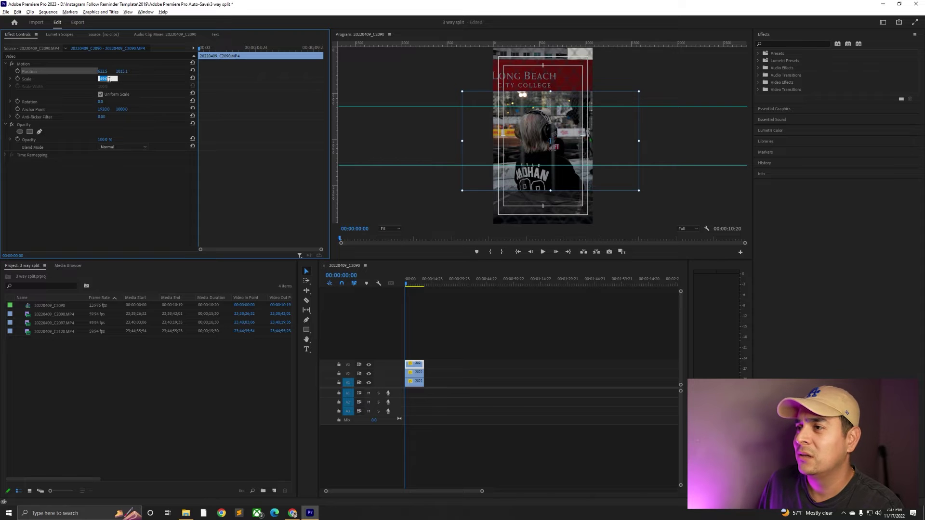
{"action": "key", "text": "Down"}
{"action": "key", "text": "Down"}
{"action": "key", "text": "Down"}
{"action": "key", "text": "Down"}
{"action": "key", "text": "Down"}
{"action": "key", "text": "Down"}
{"action": "key", "text": "Down"}
{"action": "key", "text": "Down"}
{"action": "key", "text": "Down"}
{"action": "key", "text": "Down"}
{"action": "key", "text": "Down"}
{"action": "key", "text": "Down"}
{"action": "key", "text": "Down"}
{"action": "key", "text": "Down"}
{"action": "key", "text": "Down"}
{"action": "key", "text": "Down"}
{"action": "key", "text": "Down"}
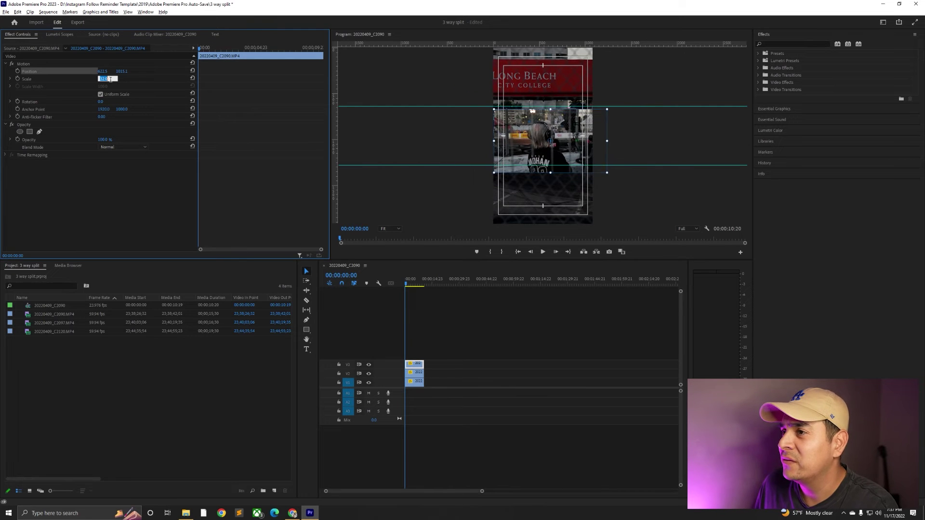
{"action": "key", "text": "Up"}
{"action": "key", "text": "Return"}
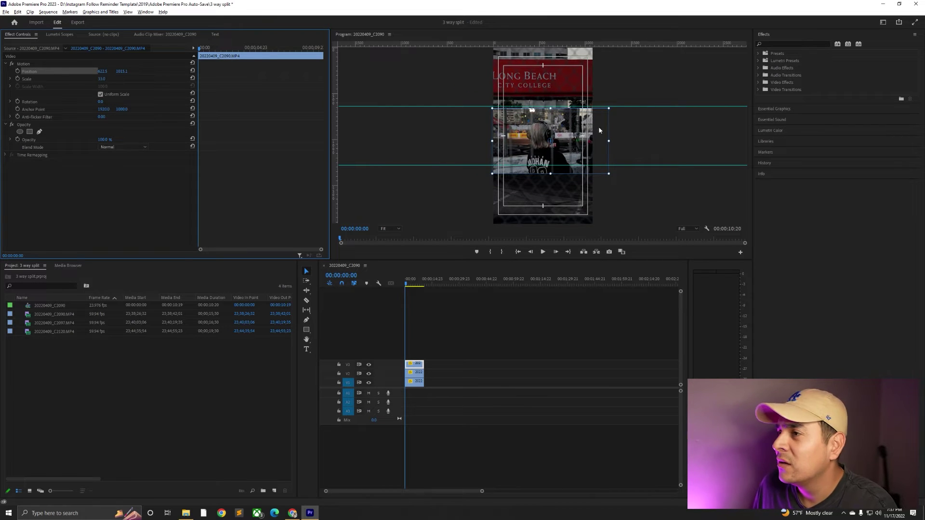
- Resize and reposition the clip until it fills the middle band between the guides
{"action": "left_click_drag", "start_coordinate": [533, 145], "coordinate": [534, 140]}
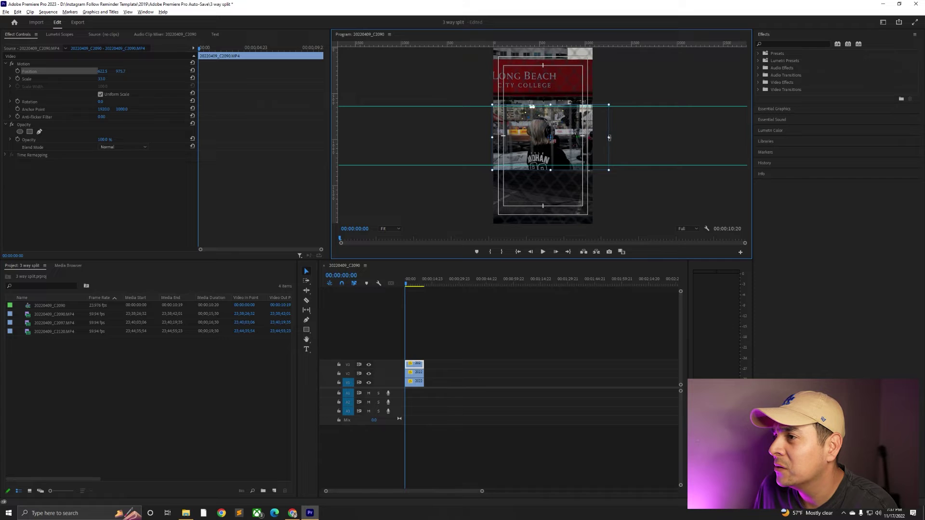
{"action": "left_click_drag", "start_coordinate": [609, 137], "coordinate": [562, 144]}
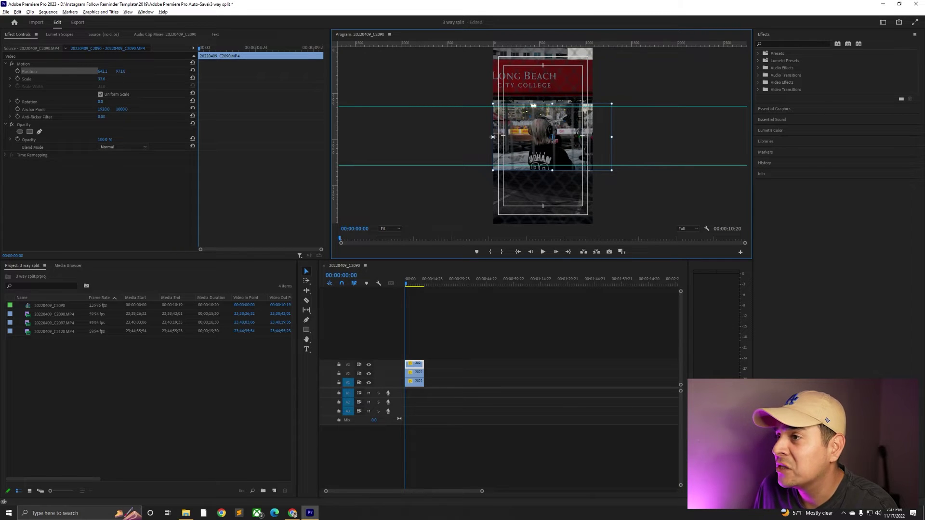
{"action": "left_click_drag", "start_coordinate": [505, 138], "coordinate": [497, 137]}
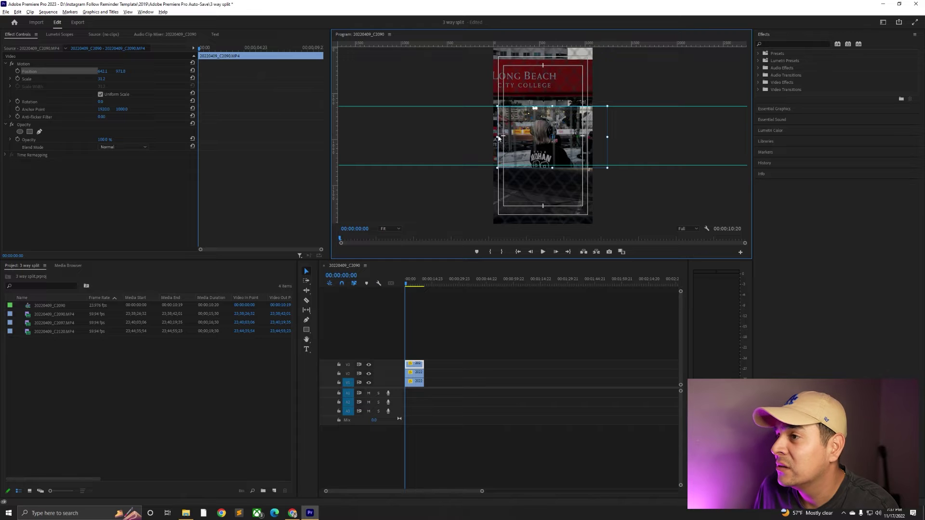
{"action": "left_click_drag", "start_coordinate": [498, 138], "coordinate": [510, 139]}
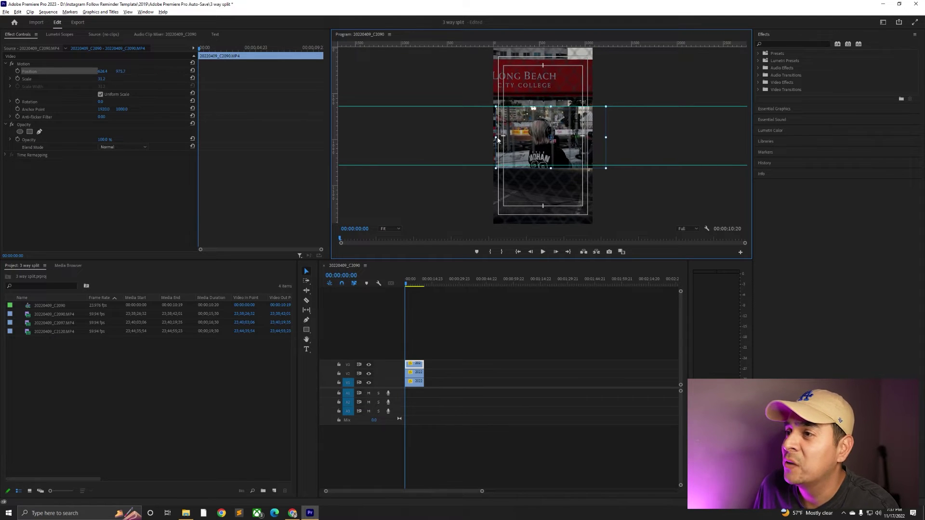
{"action": "left_click_drag", "start_coordinate": [496, 139], "coordinate": [526, 141]}
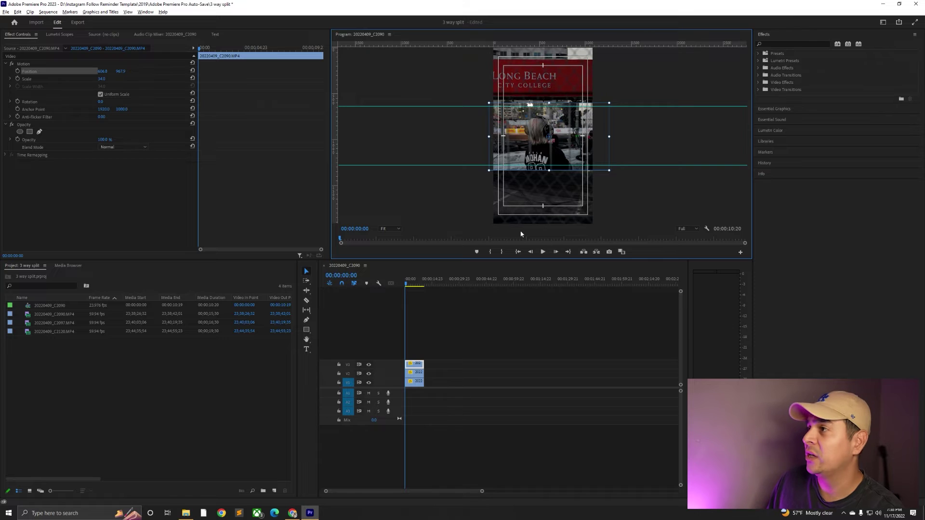
{"action": "left_click", "coordinate": [773, 45]}
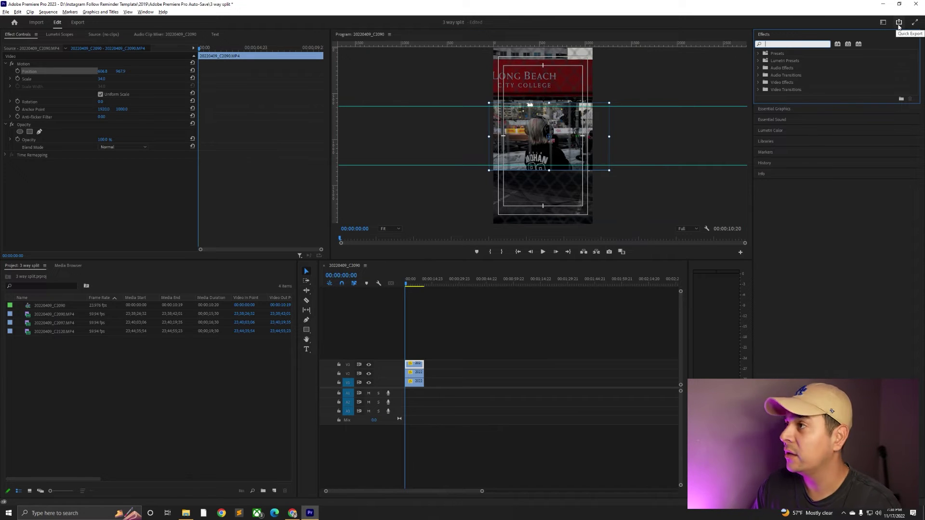
- Find the Crop effect and apply it to the top C2090 clip
{"action": "type", "text": "crop"}
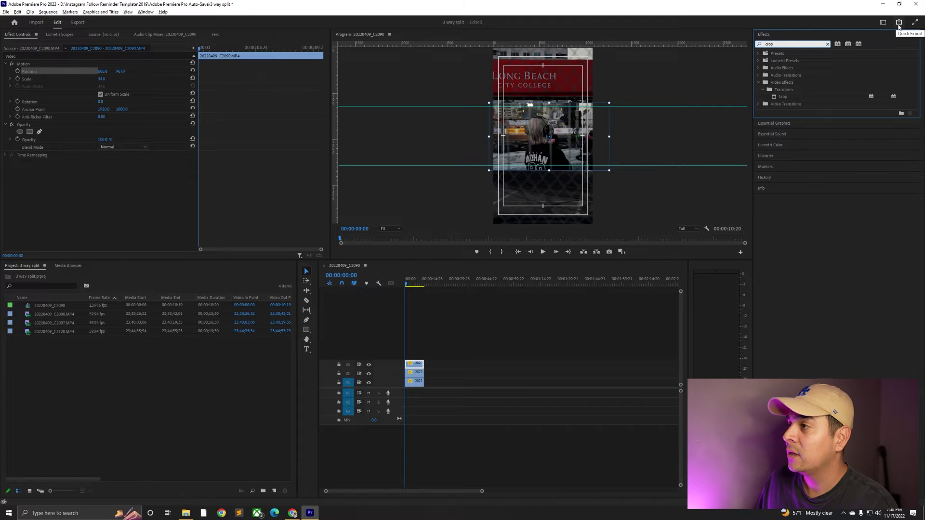
{"action": "left_click", "coordinate": [793, 95]}
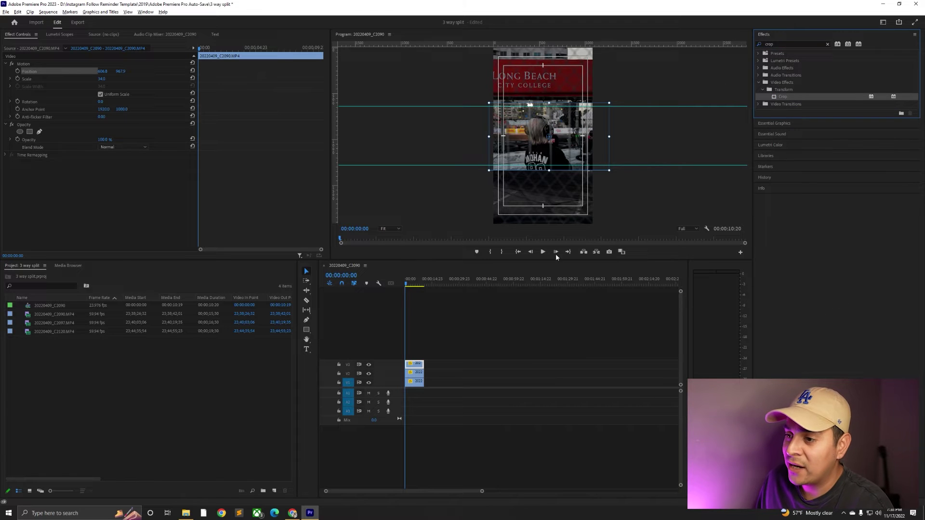
{"action": "left_click_drag", "start_coordinate": [556, 257], "coordinate": [412, 365]}
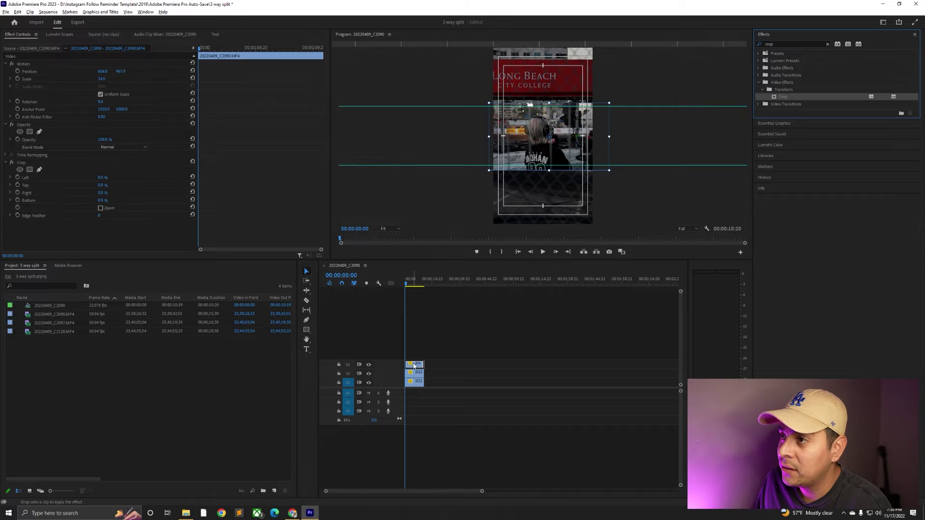
{"action": "left_click", "coordinate": [561, 143]}
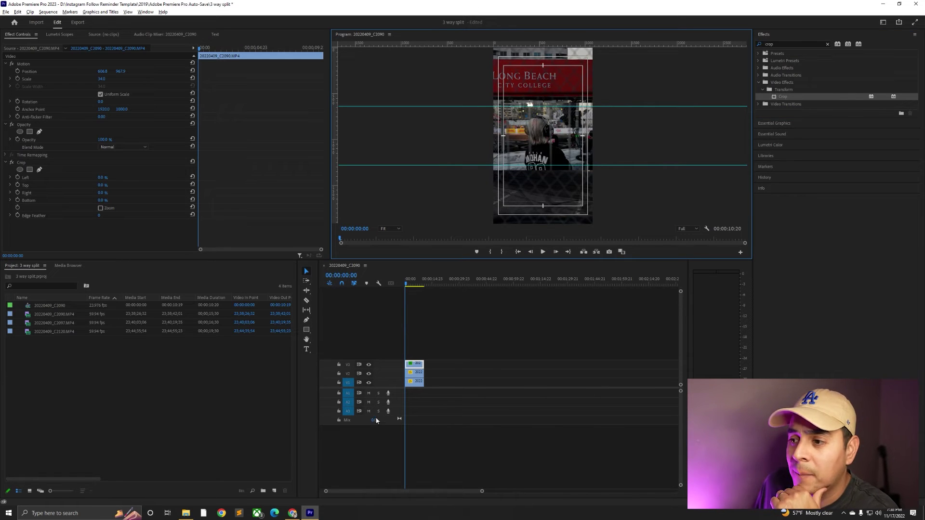
{"action": "left_click", "coordinate": [331, 365]}
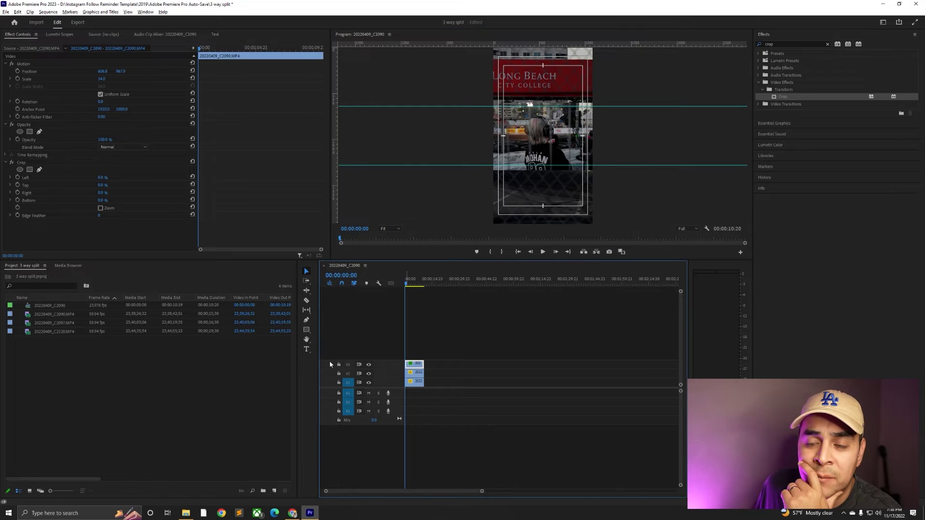
- Set the clip's Crop Bottom value to 8%
{"action": "left_click", "coordinate": [104, 200]}
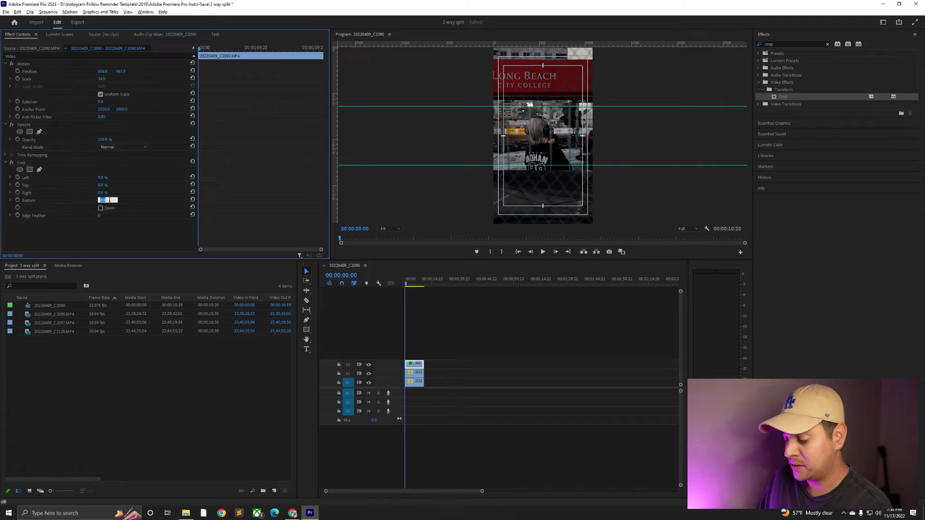
{"action": "key", "text": "Up"}
{"action": "key", "text": "Up"}
{"action": "key", "text": "Up"}
{"action": "key", "text": "Up"}
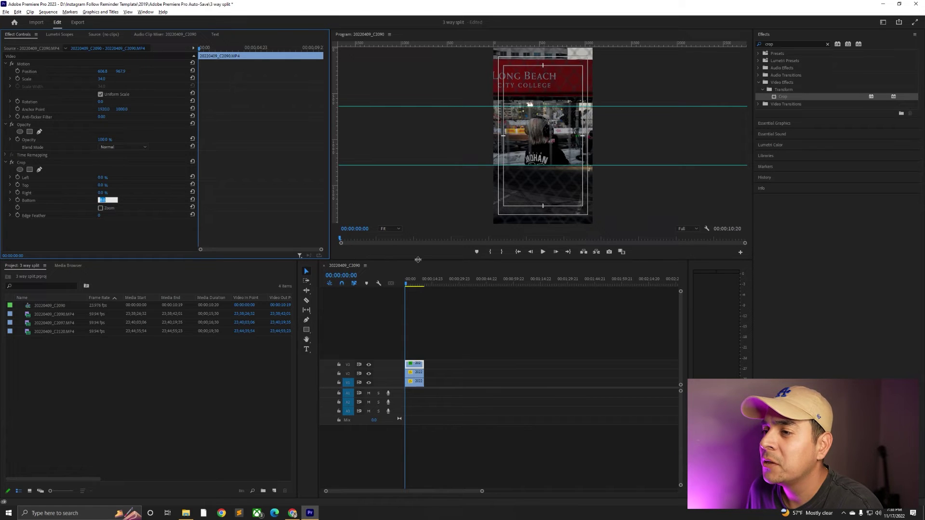
{"action": "left_click_drag", "start_coordinate": [418, 260], "coordinate": [399, 411]}
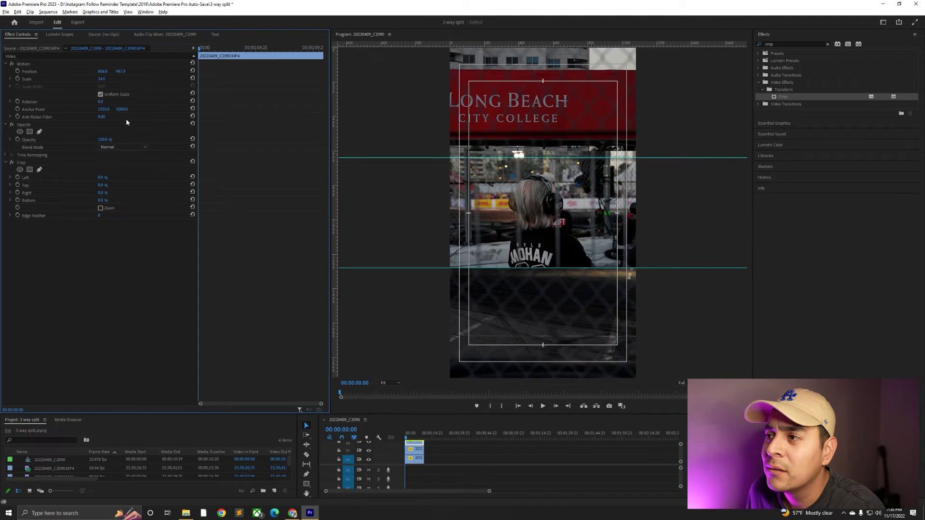
{"action": "key", "text": "End"}
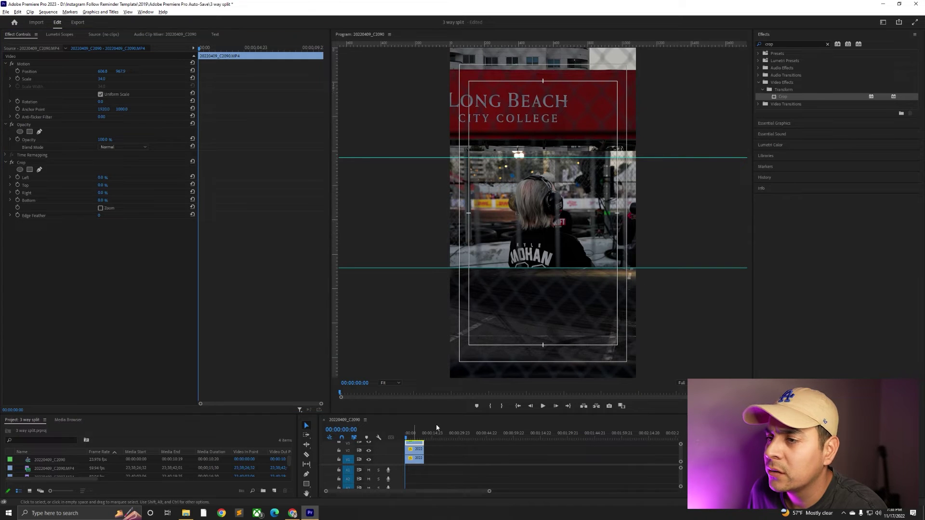
{"action": "left_click", "coordinate": [539, 309]}
{"action": "left_click", "coordinate": [103, 199]}
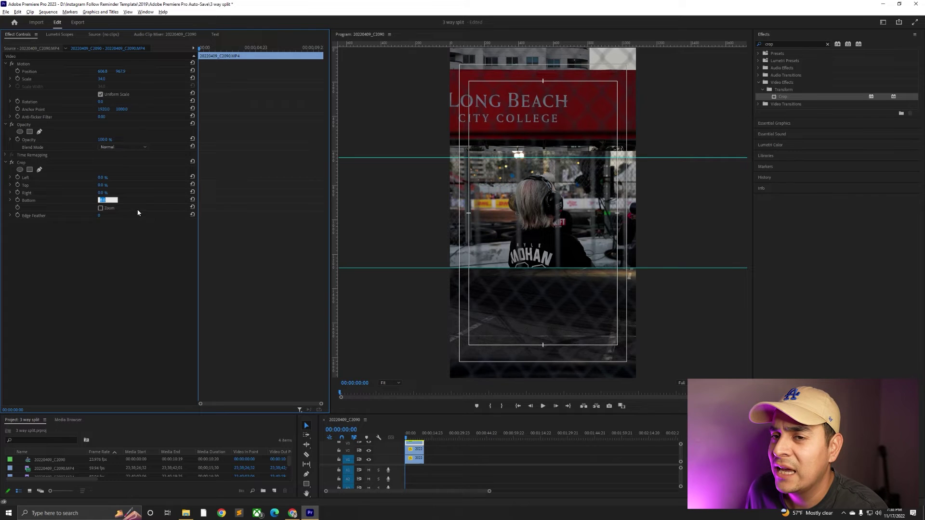
{"action": "key", "text": "Return"}
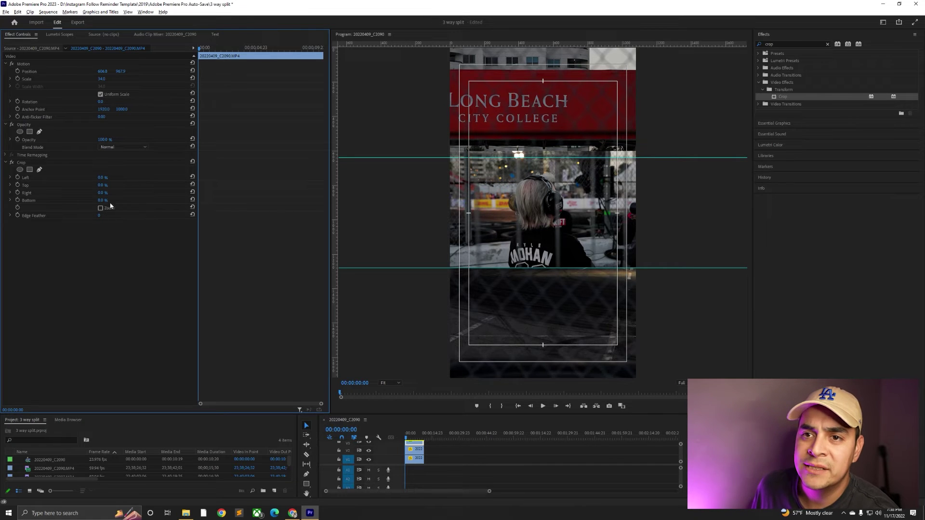
{"action": "key", "text": "Up"}
{"action": "key", "text": "Up"}
{"action": "key", "text": "Up"}
{"action": "key", "text": "Up"}
{"action": "key", "text": "Up"}
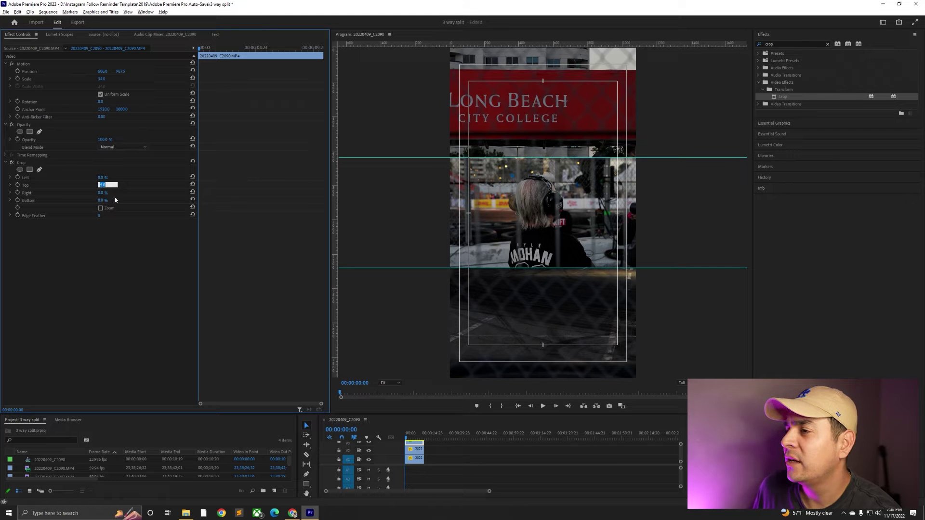
- Select the V2 drift-car clip, reposition it in the monitor, and set Scale to 50
{"action": "left_click", "coordinate": [421, 451]}
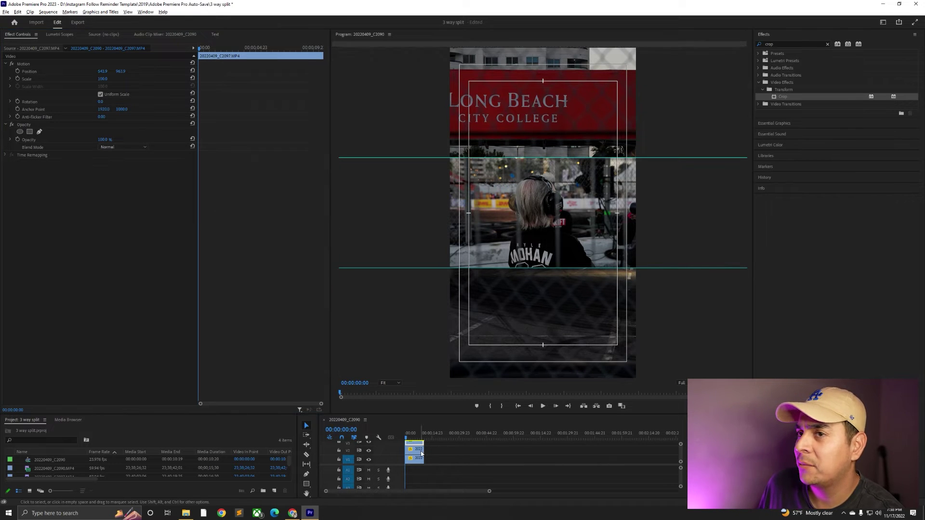
{"action": "left_click", "coordinate": [47, 73]}
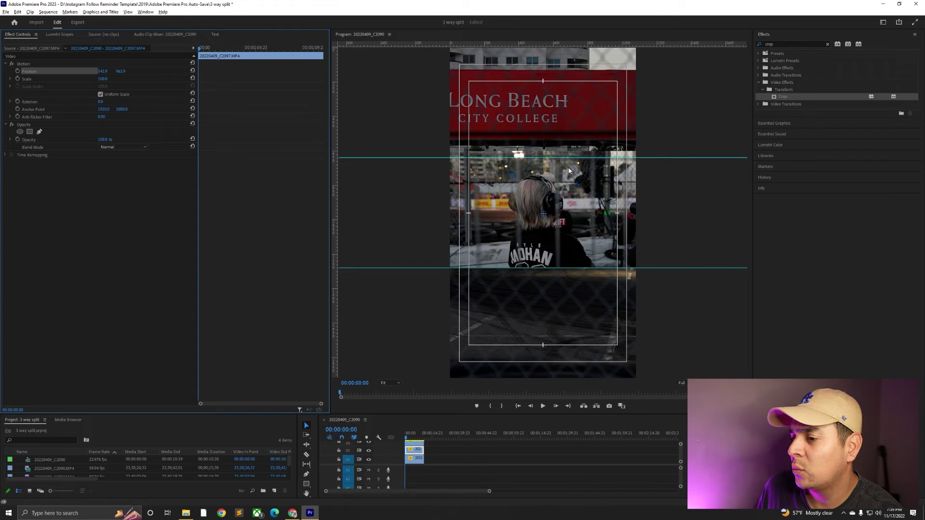
{"action": "left_click_drag", "start_coordinate": [511, 296], "coordinate": [547, 294]}
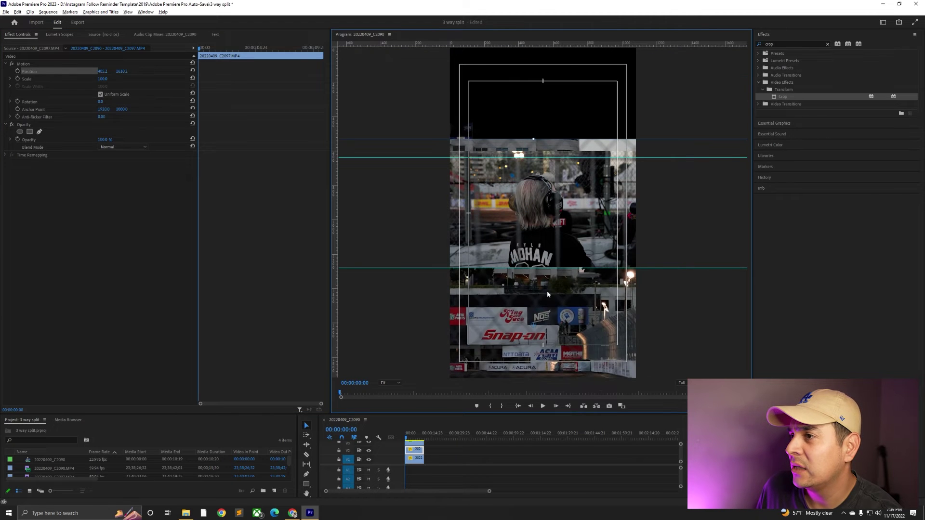
{"action": "left_click_drag", "start_coordinate": [536, 154], "coordinate": [546, 308]}
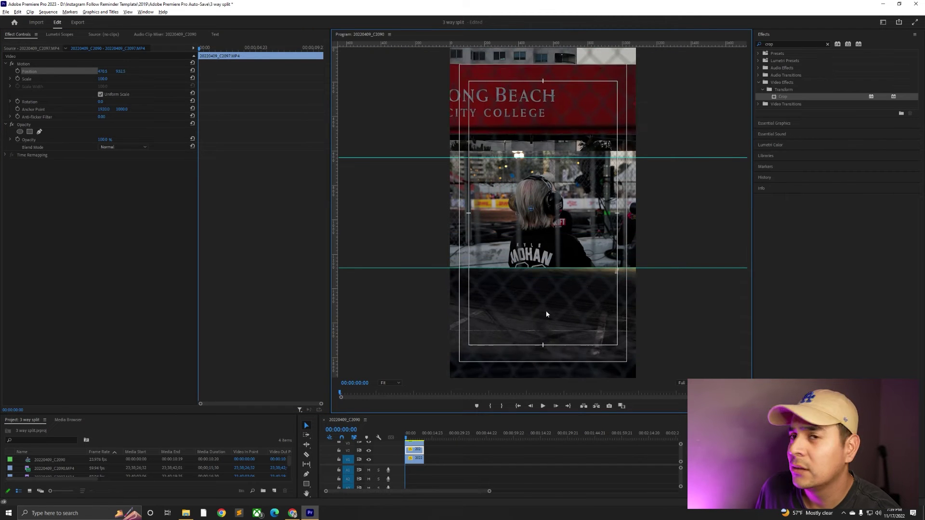
{"action": "left_click", "coordinate": [104, 78]}
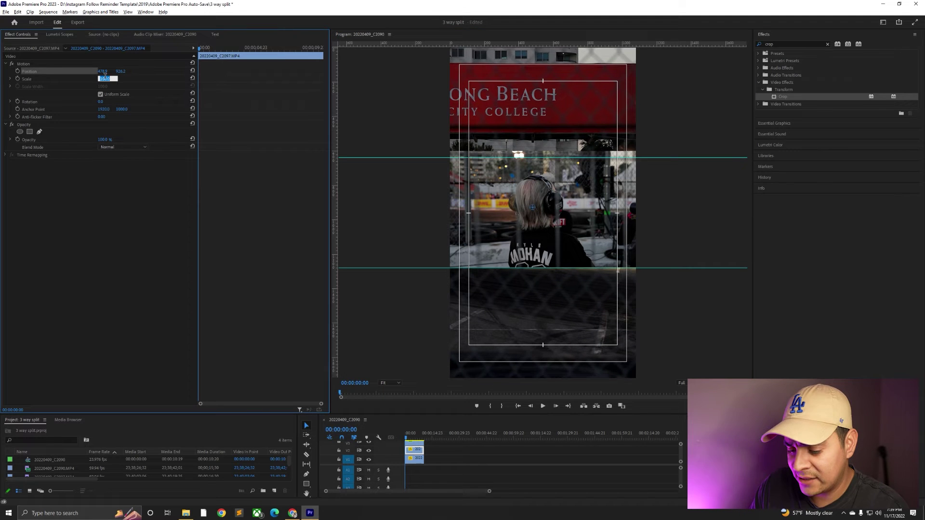
{"action": "type", "text": "50"}
{"action": "key", "text": "Return"}
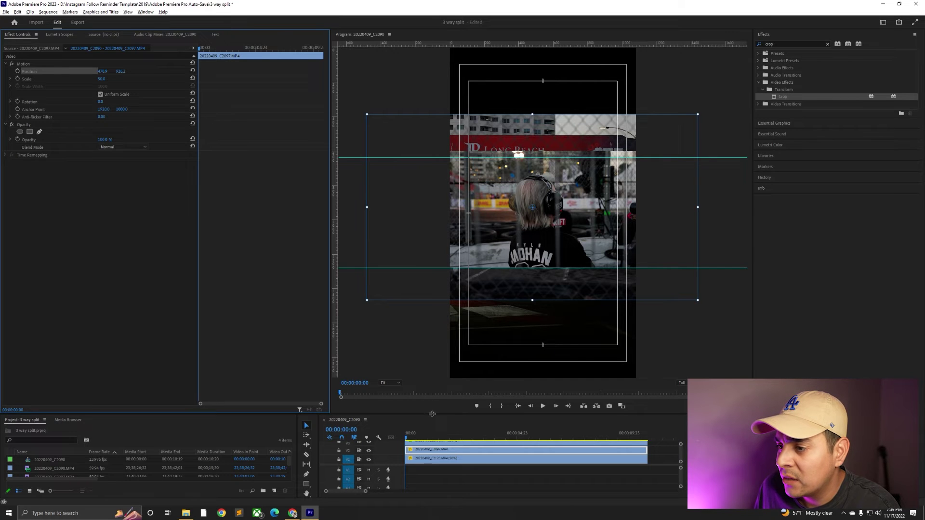
- Hide the V3 track and move the clip toward the top, trying scales 44 and 40 before 50
{"action": "left_click_drag", "start_coordinate": [432, 414], "coordinate": [427, 365]}
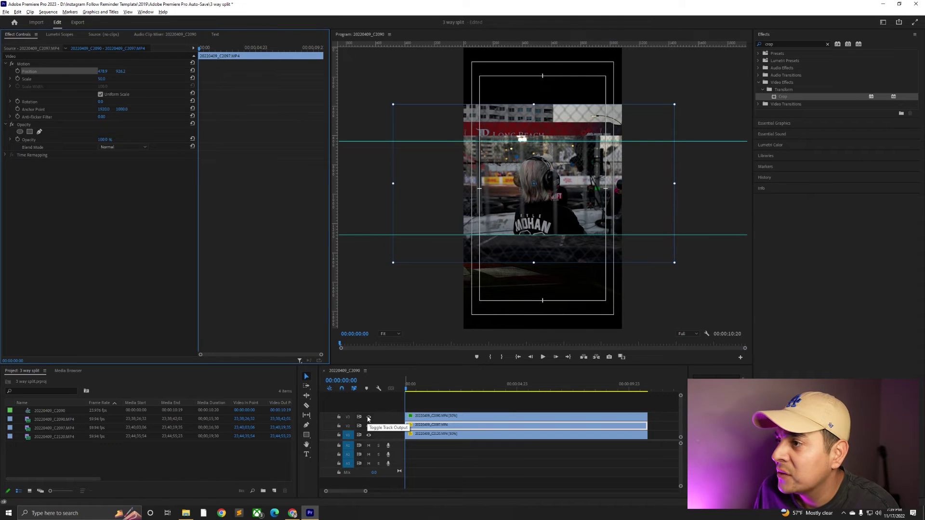
{"action": "left_click", "coordinate": [368, 417]}
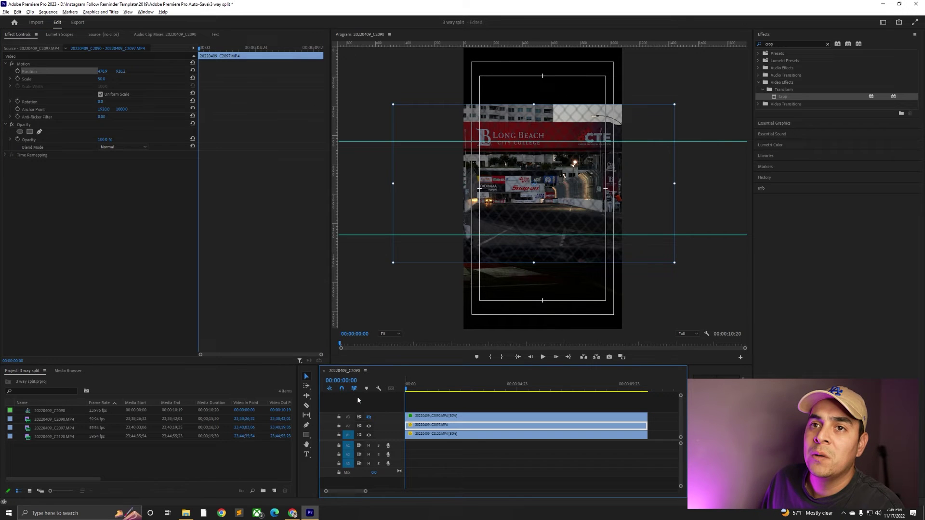
{"action": "left_click", "coordinate": [40, 72]}
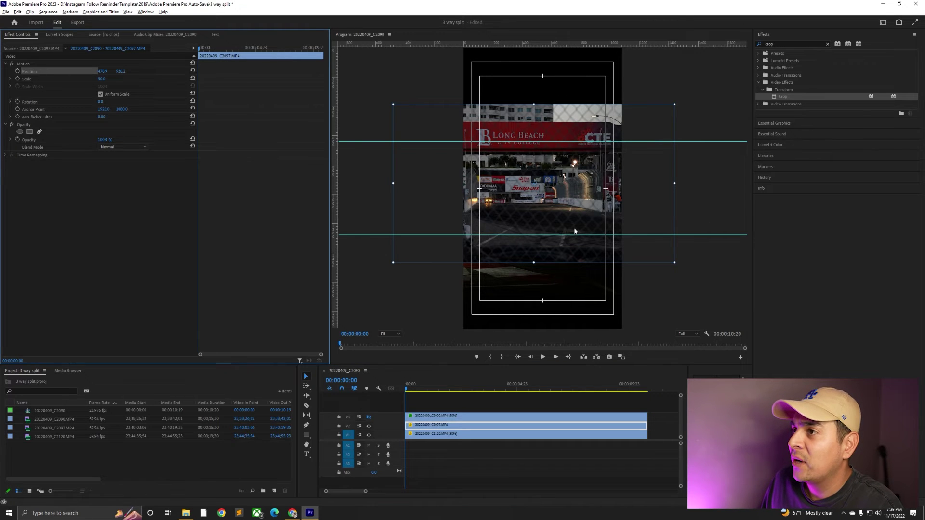
{"action": "left_click_drag", "start_coordinate": [574, 231], "coordinate": [601, 118]}
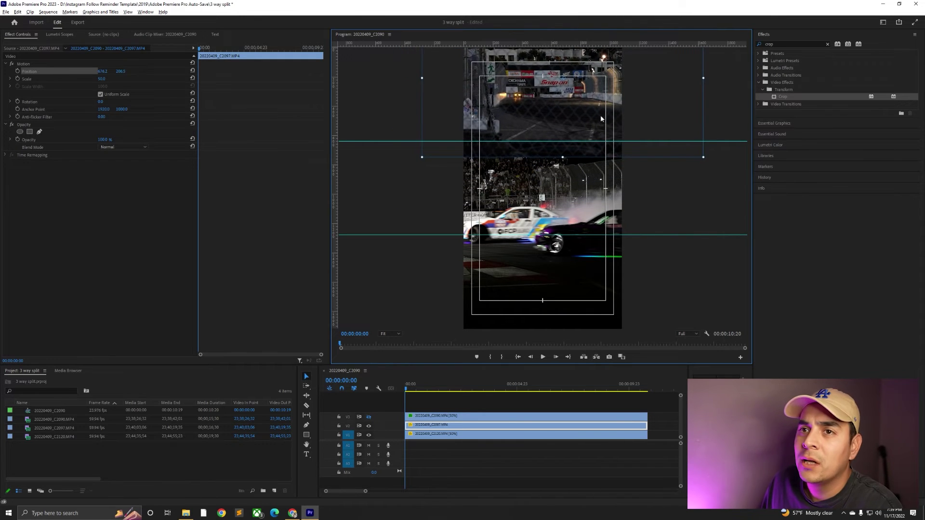
{"action": "left_click", "coordinate": [101, 78]}
{"action": "type", "text": "44"}
{"action": "key", "text": "Return"}
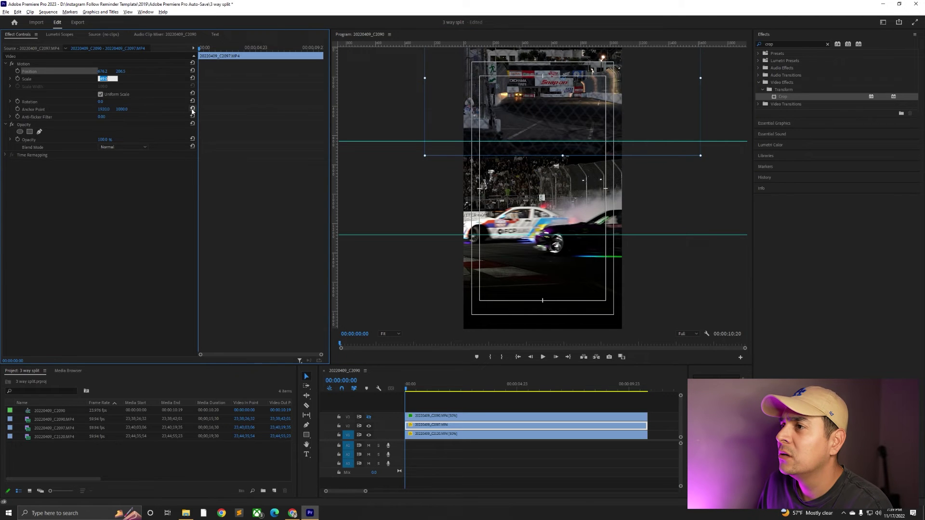
{"action": "type", "text": "40"}
{"action": "key", "text": "Return"}
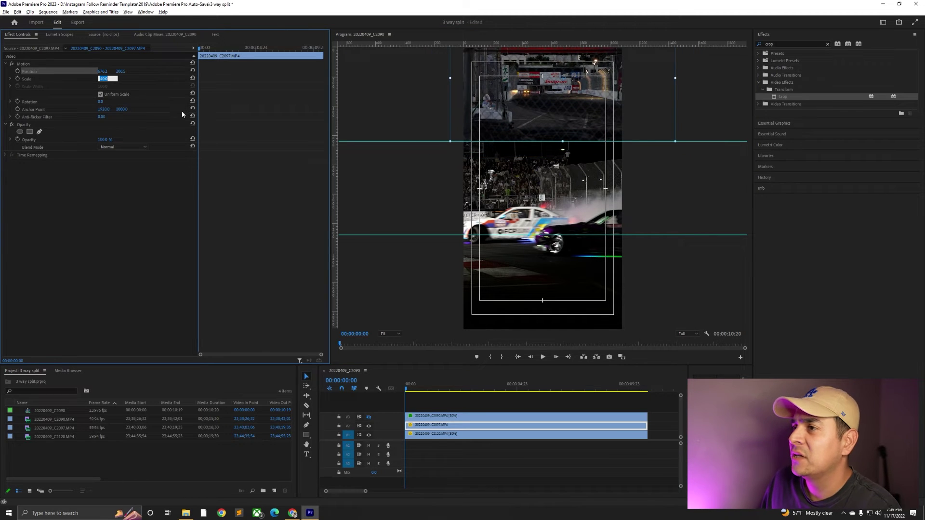
{"action": "type", "text": "50.0"}
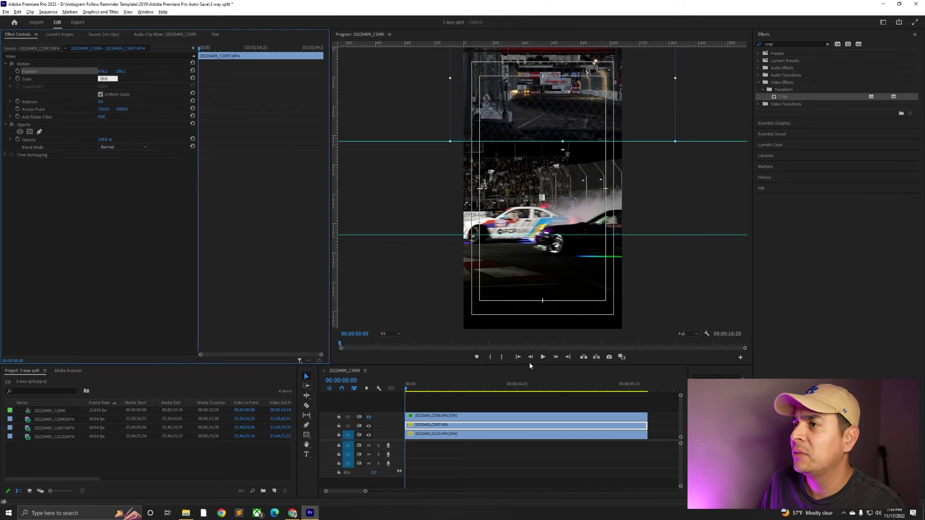
- Preview the layout, nudge the top clip into place, and add the Crop effect to it
{"action": "left_click", "coordinate": [541, 357]}
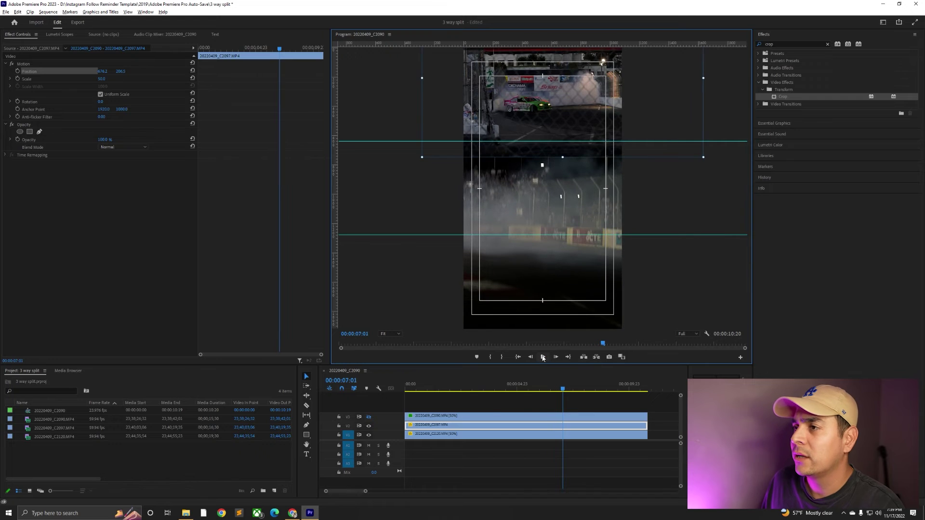
{"action": "left_click_drag", "start_coordinate": [543, 125], "coordinate": [519, 125]}
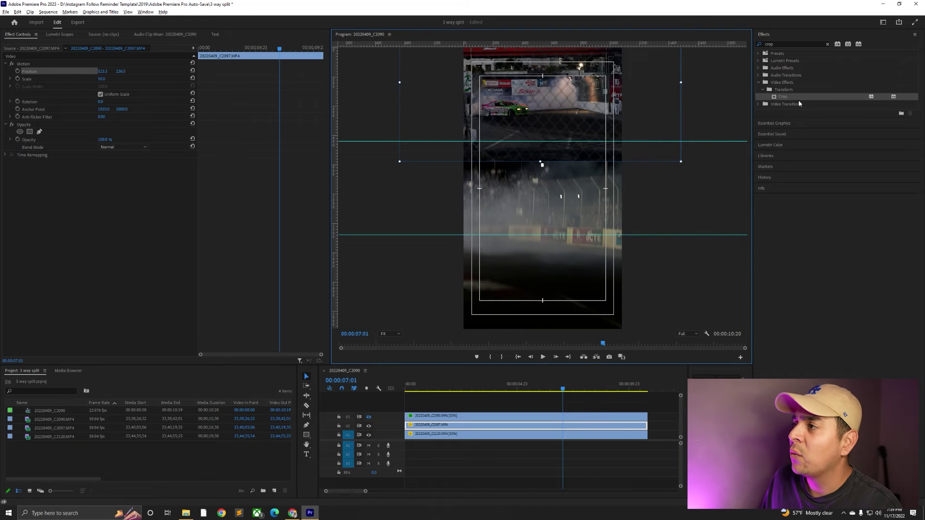
{"action": "left_click_drag", "start_coordinate": [785, 96], "coordinate": [486, 426]}
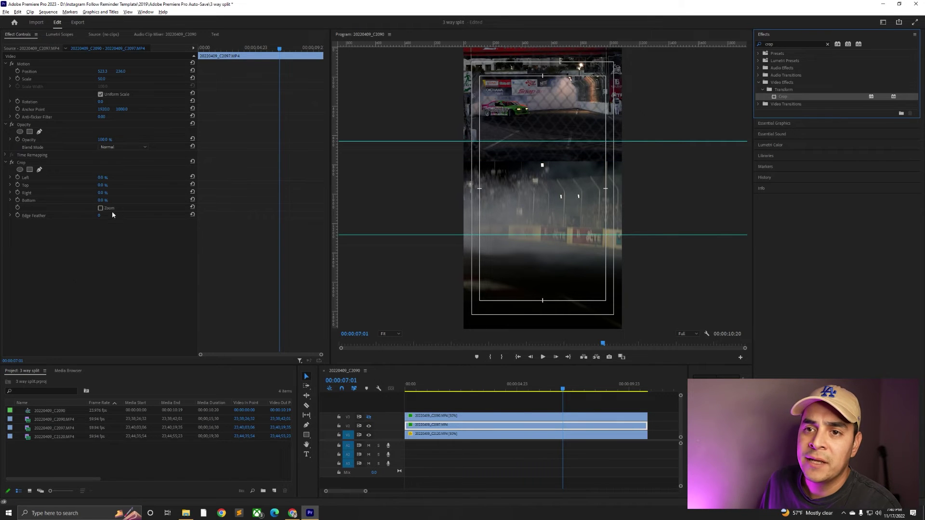
- Give the drift-car clip a 13% Crop Bottom
{"action": "left_click", "coordinate": [102, 200]}
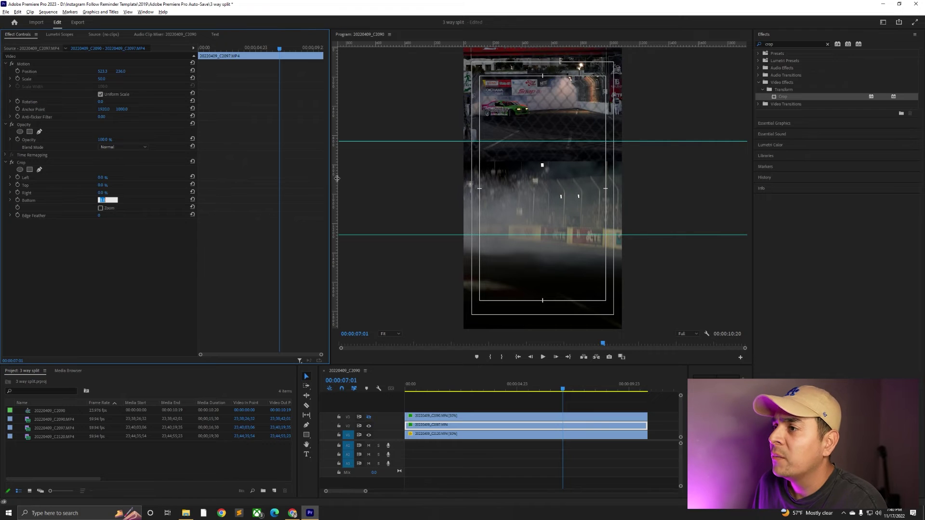
{"action": "type", "text": "13"}
{"action": "key", "text": "Return"}
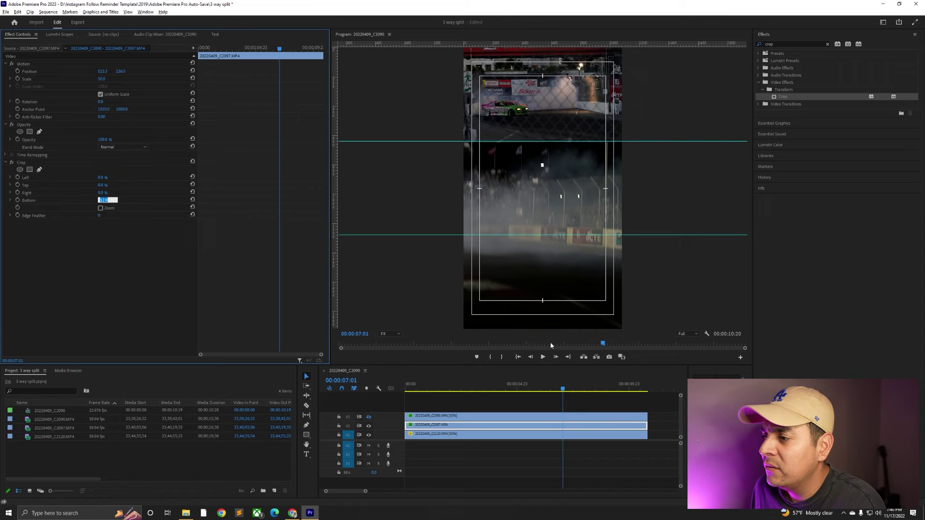
{"action": "left_click_drag", "start_coordinate": [553, 364], "coordinate": [545, 442]}
{"action": "key", "text": "End"}
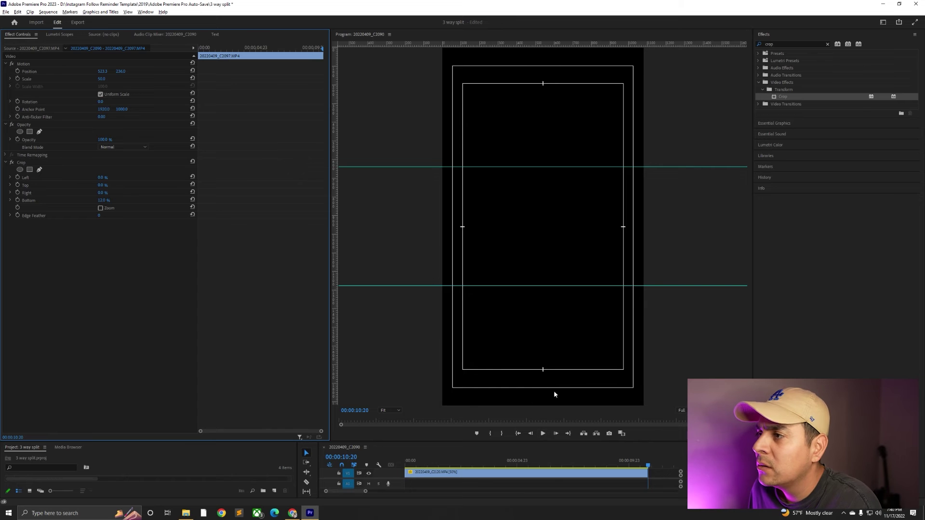
{"action": "key", "text": "Home"}
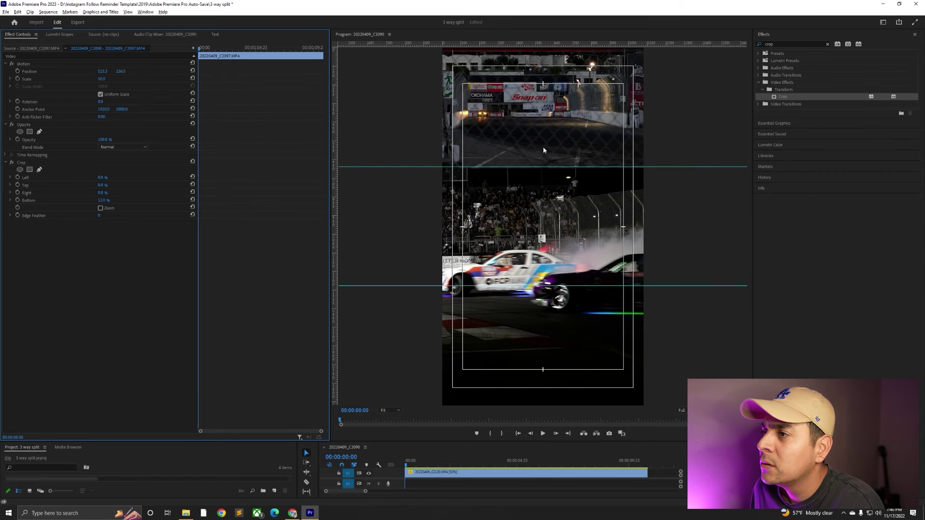
{"action": "left_click", "coordinate": [549, 148]}
- Set Crop Top to 21% after trying 37%, and enlarge the Timeline panel
{"action": "left_click", "coordinate": [103, 201]}
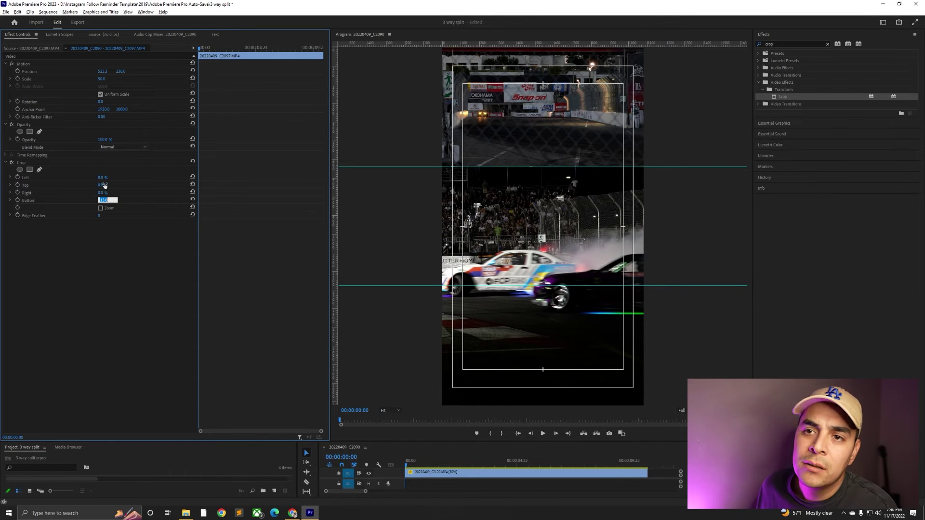
{"action": "left_click", "coordinate": [103, 185]}
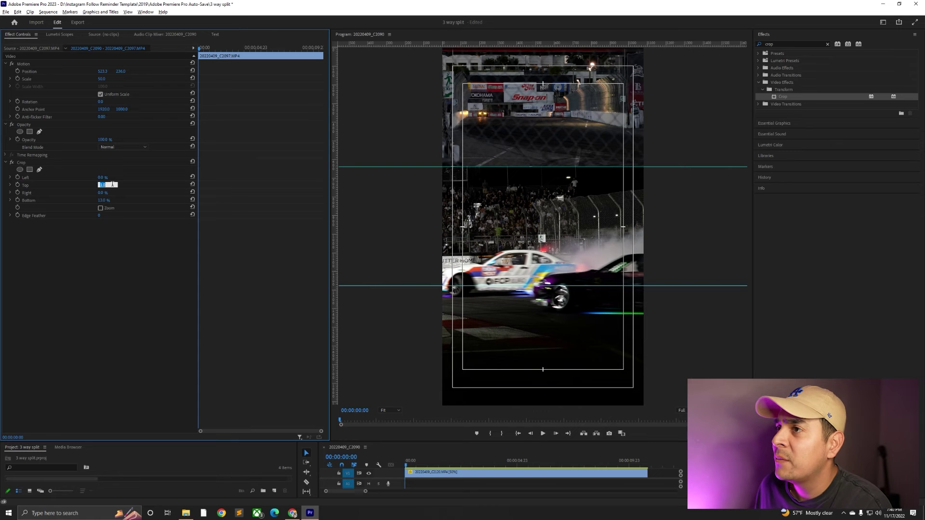
{"action": "type", "text": "21"}
{"action": "key", "text": "Return"}
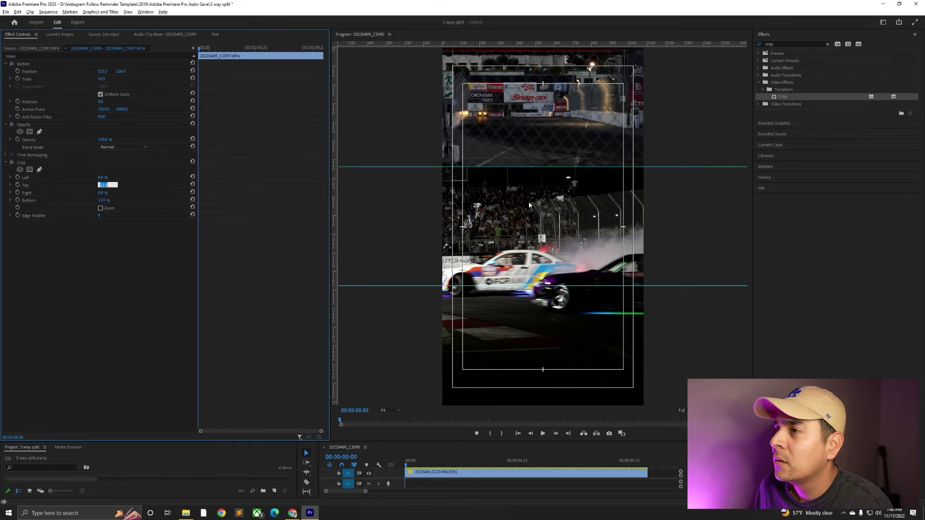
{"action": "type", "text": "37"}
{"action": "key", "text": "Return"}
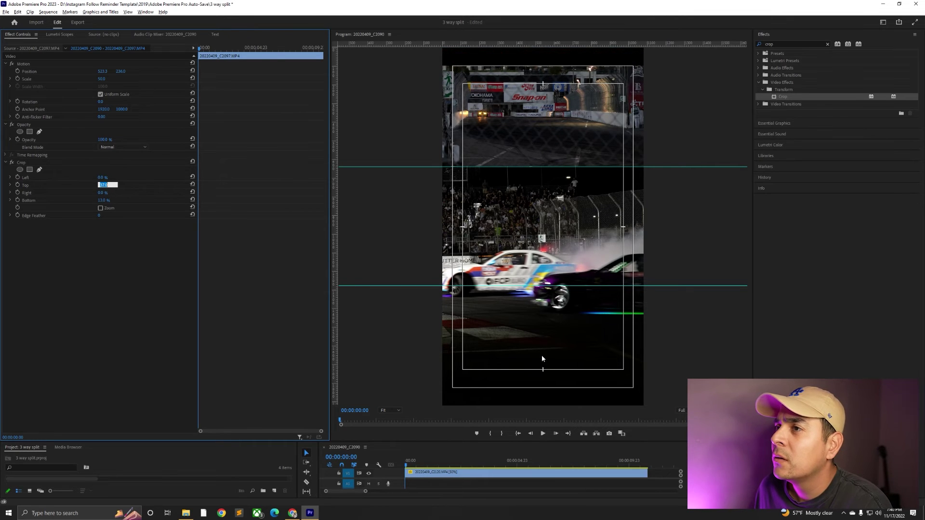
{"action": "type", "text": "21"}
{"action": "key", "text": "Return"}
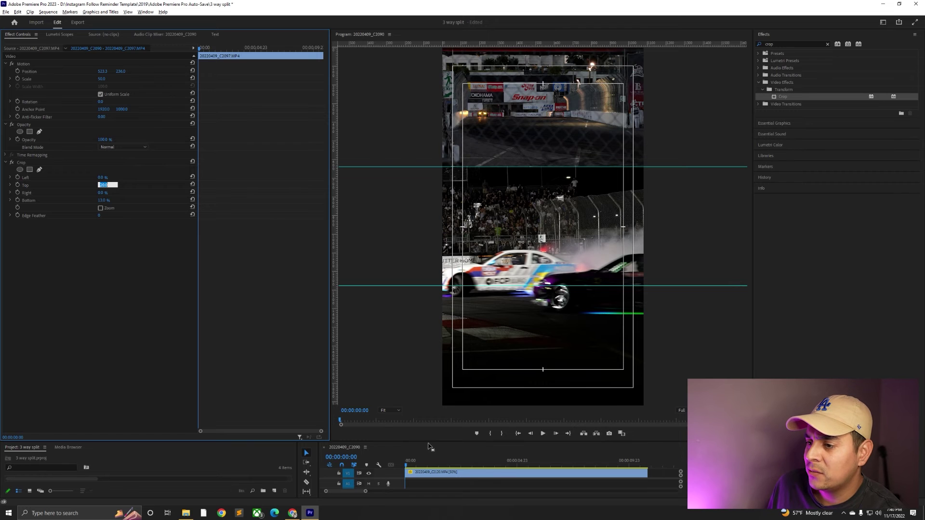
{"action": "left_click_drag", "start_coordinate": [431, 442], "coordinate": [431, 299]}
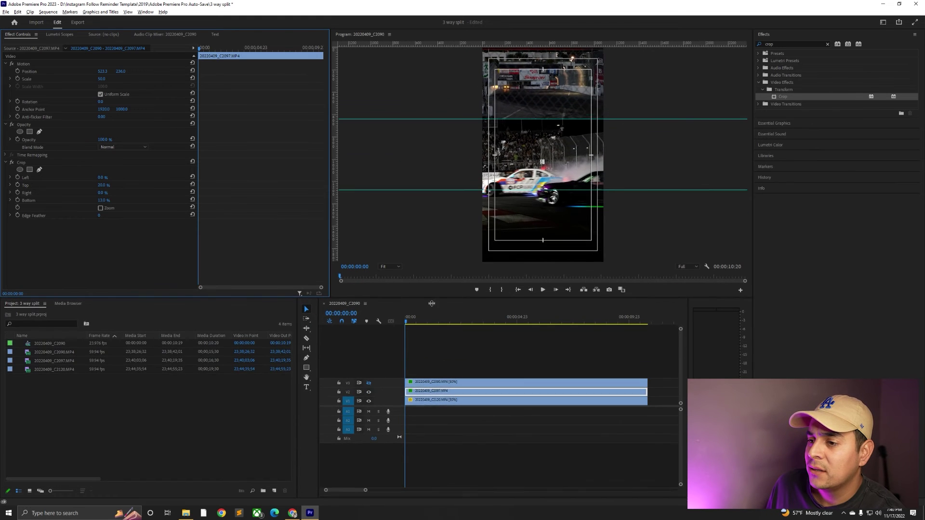
- Hide the V2 and V3 tracks, select the V1 drift clip, and preview it alone
{"action": "left_click", "coordinate": [369, 386]}
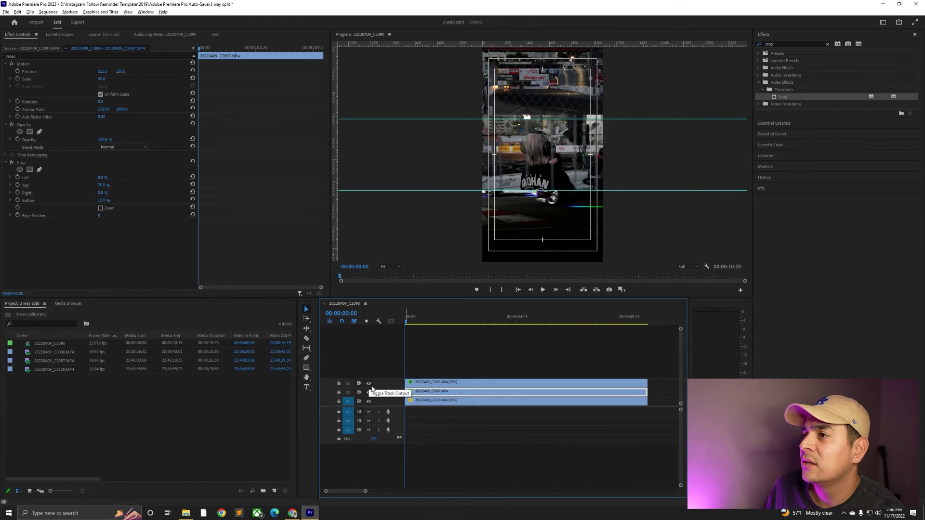
{"action": "left_click", "coordinate": [456, 401]}
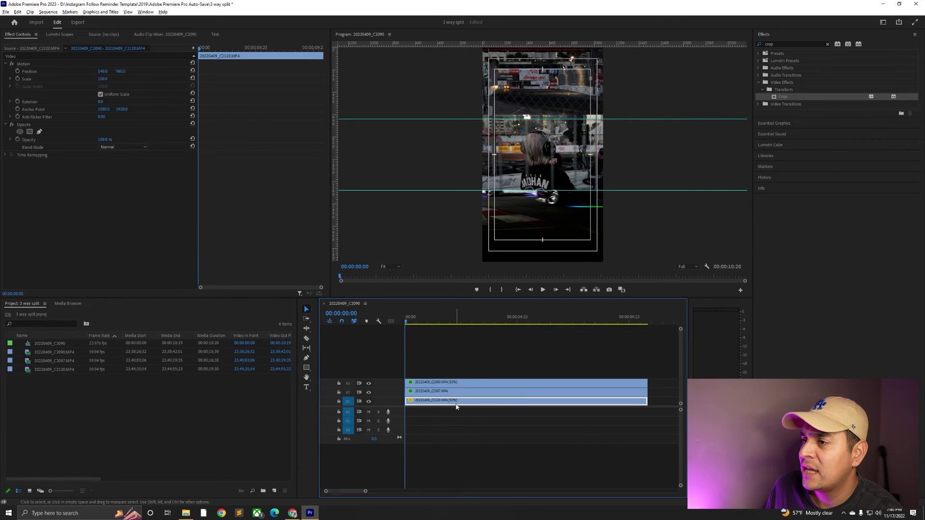
{"action": "left_click", "coordinate": [369, 392]}
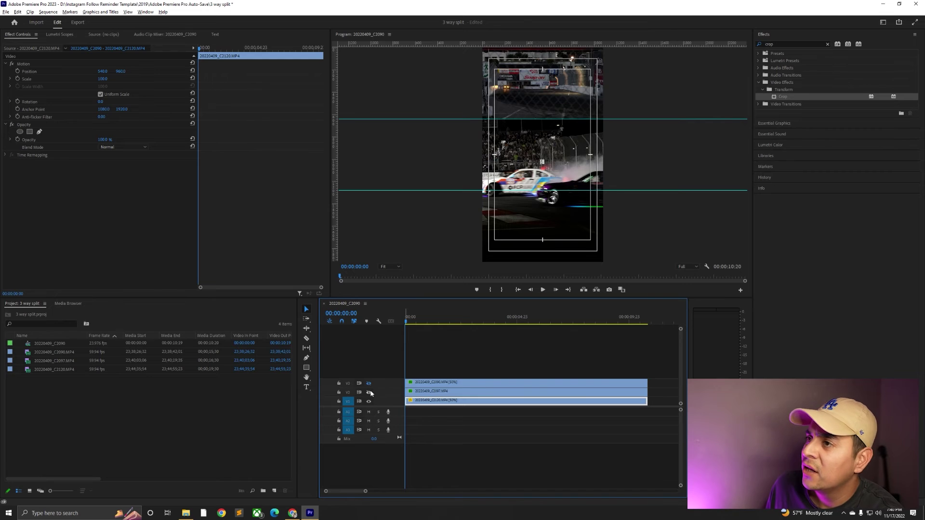
{"action": "left_click", "coordinate": [369, 383]}
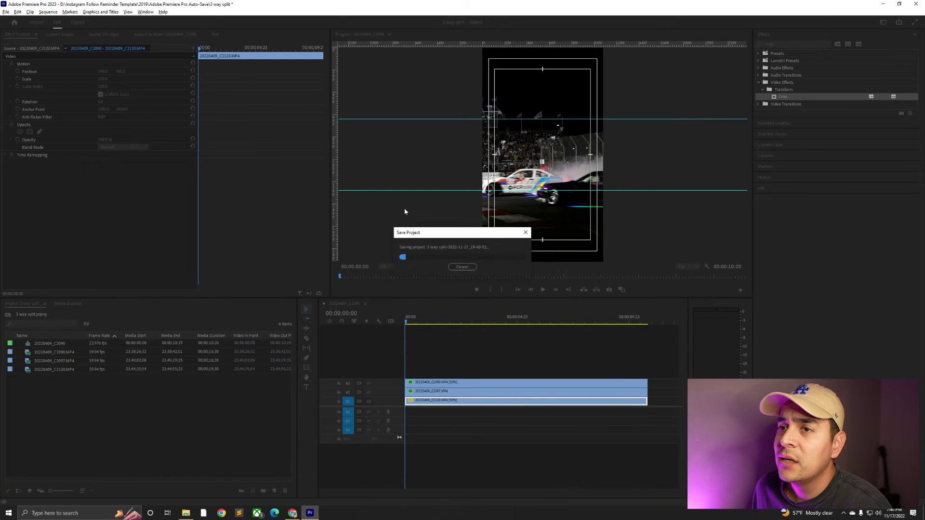
{"action": "left_click", "coordinate": [104, 79]}
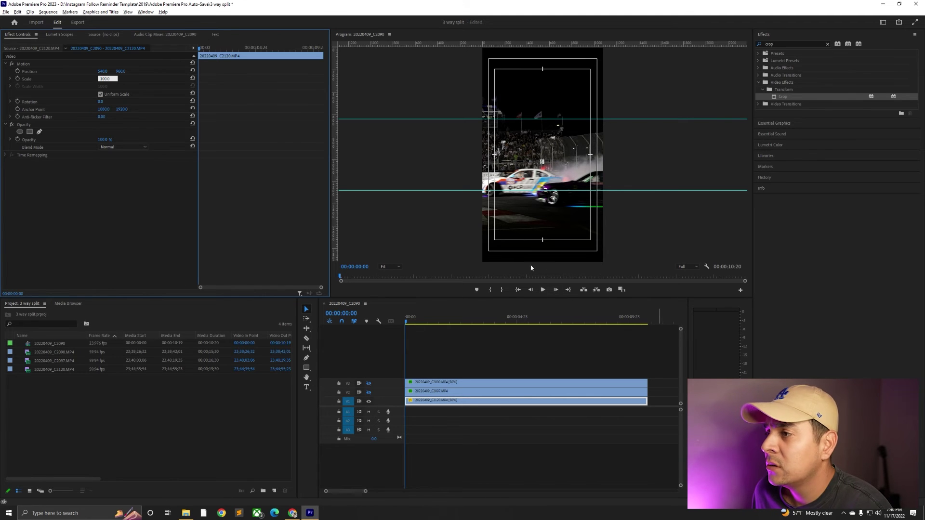
{"action": "left_click", "coordinate": [542, 290]}
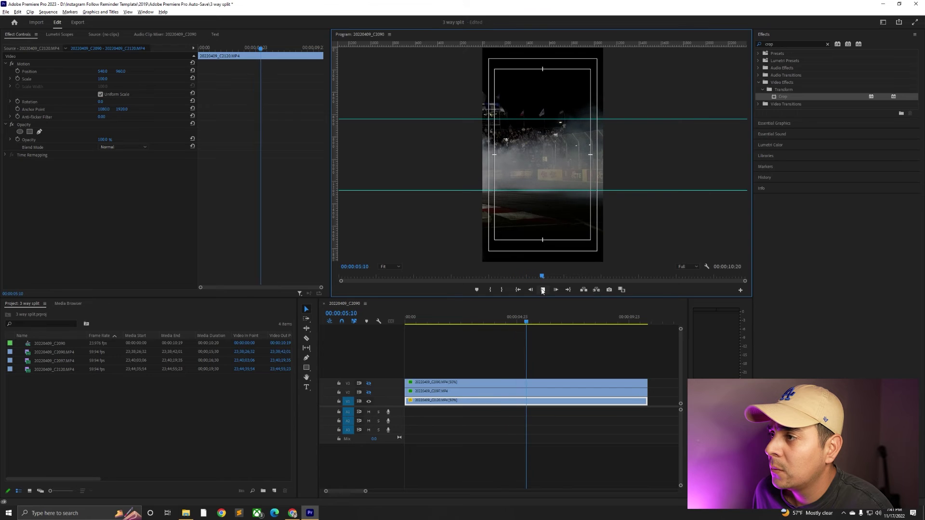
{"action": "key", "text": "space"}
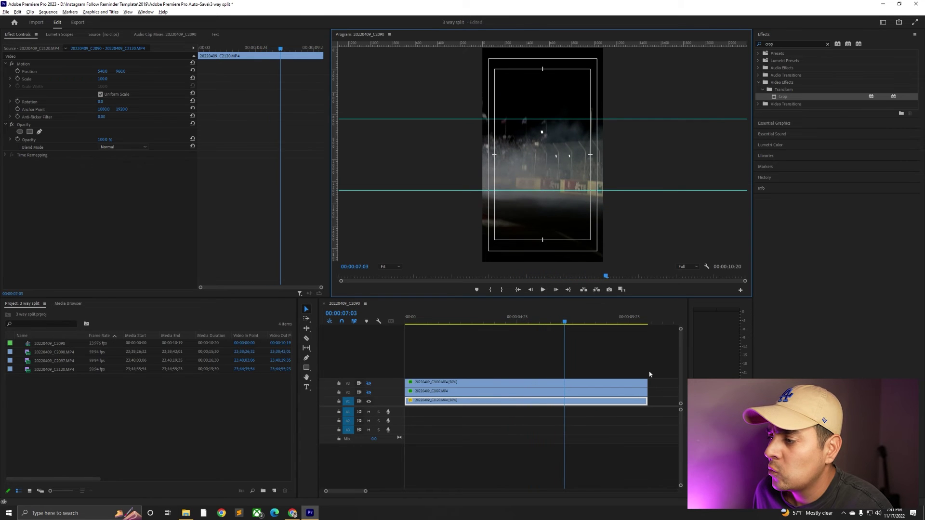
- Retime the V1 clip to start at 00:00 and razor off its tail so the sequence ends at 10:20
{"action": "left_click_drag", "start_coordinate": [609, 400], "coordinate": [634, 400]}
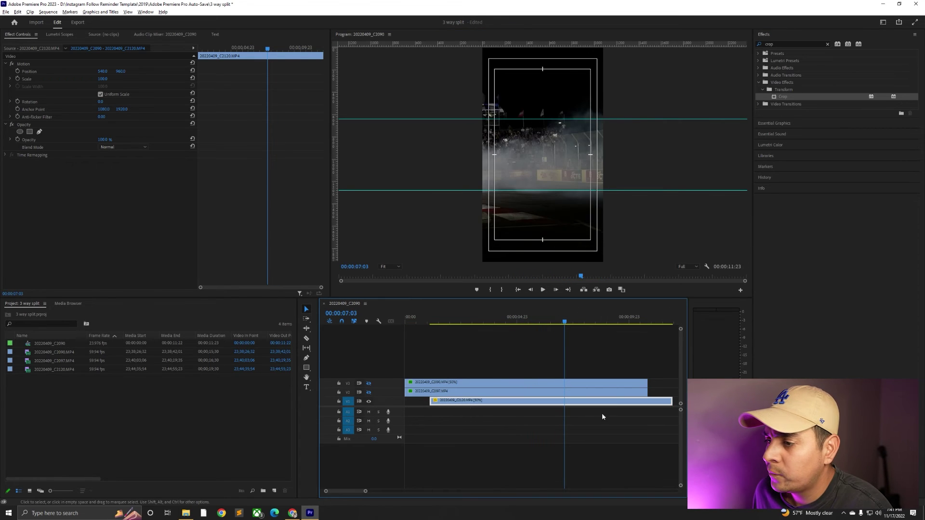
{"action": "left_click_drag", "start_coordinate": [430, 401], "coordinate": [400, 402]}
{"action": "key", "text": "c"}
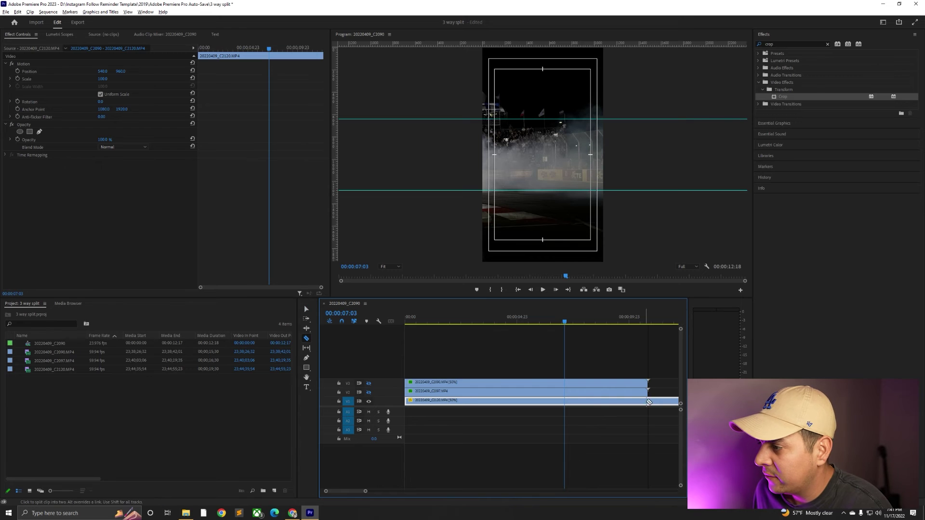
{"action": "left_click", "coordinate": [649, 401]}
{"action": "key", "text": "v"}
{"action": "left_click", "coordinate": [663, 401]}
{"action": "key", "text": "Delete"}
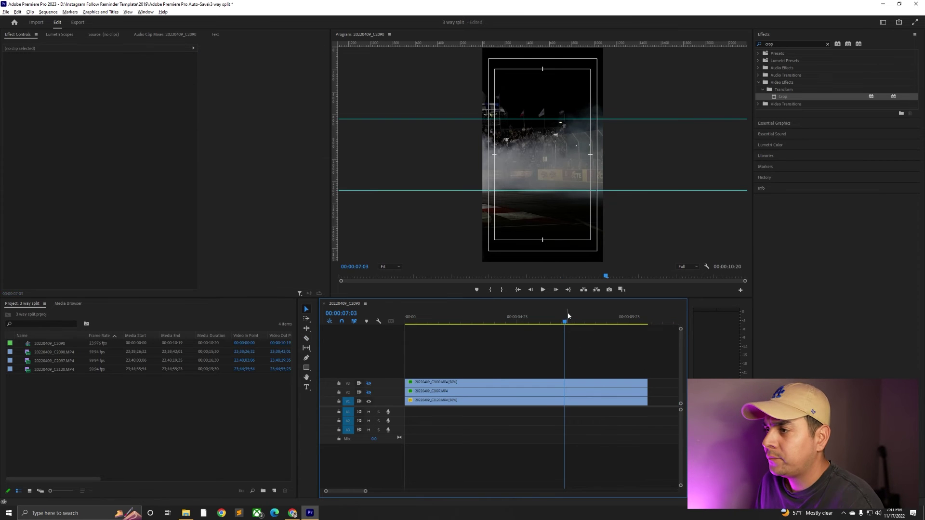
{"action": "key", "text": "Home"}
{"action": "key", "text": "space"}
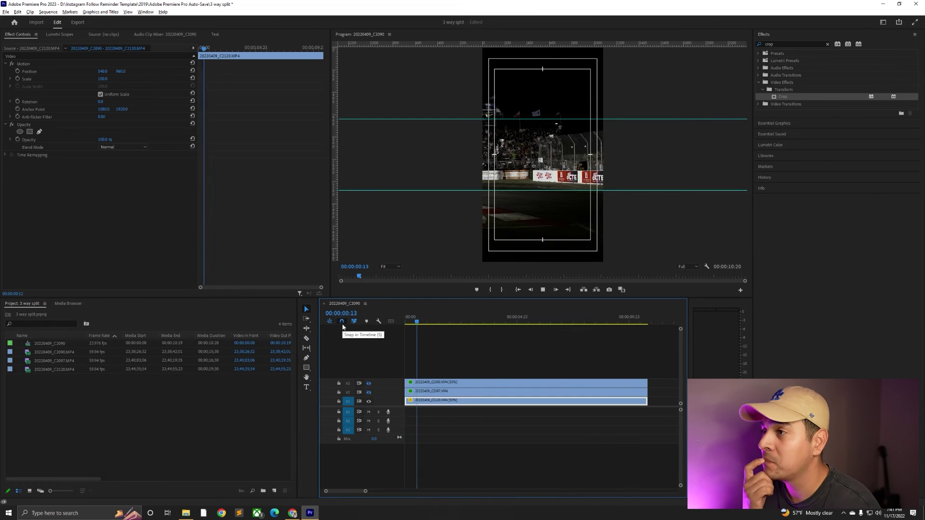
{"action": "key", "text": "space"}
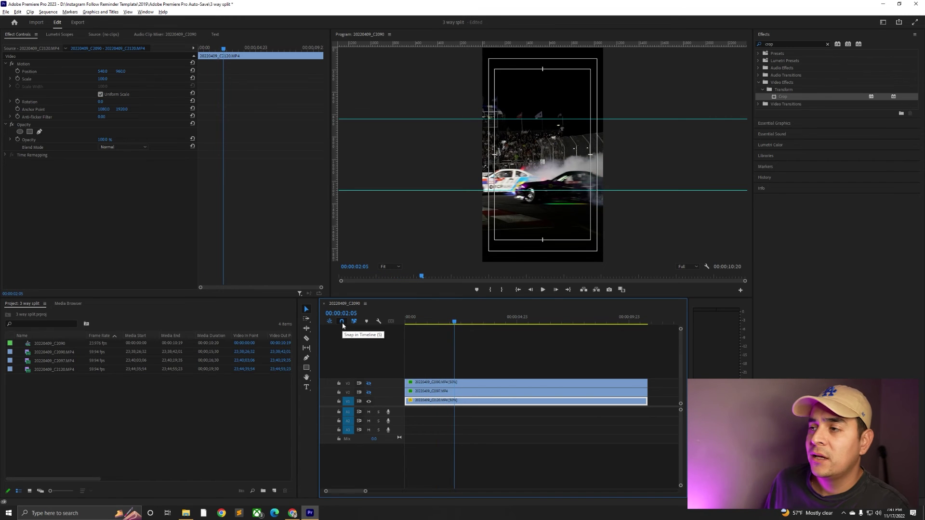
{"action": "left_click", "coordinate": [35, 71]}
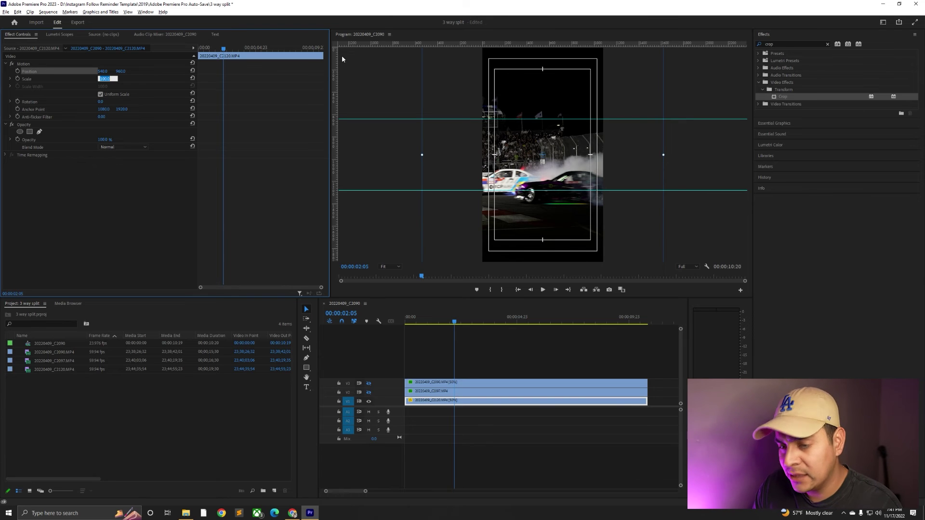
- Scale the bottom clip to 80 and smaller, then apply Crop with a 33% bottom
{"action": "type", "text": "80"}
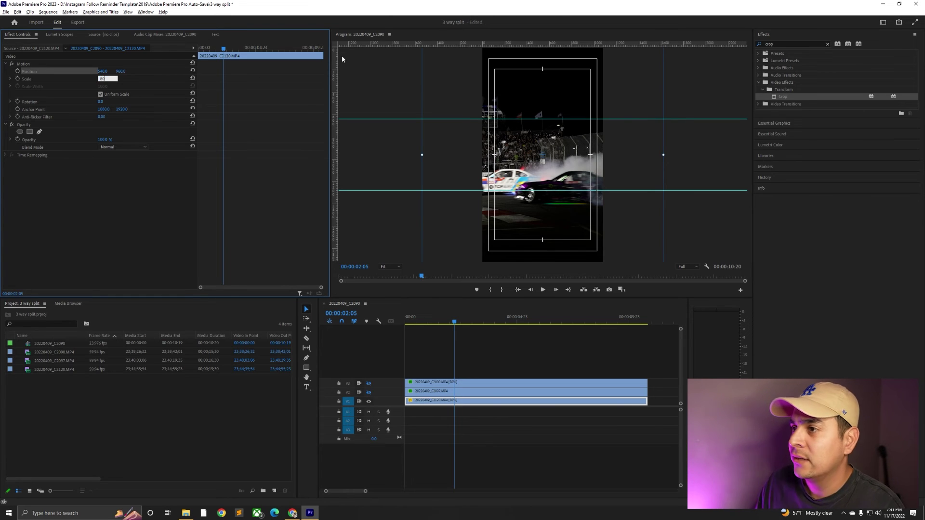
{"action": "key", "text": "Return"}
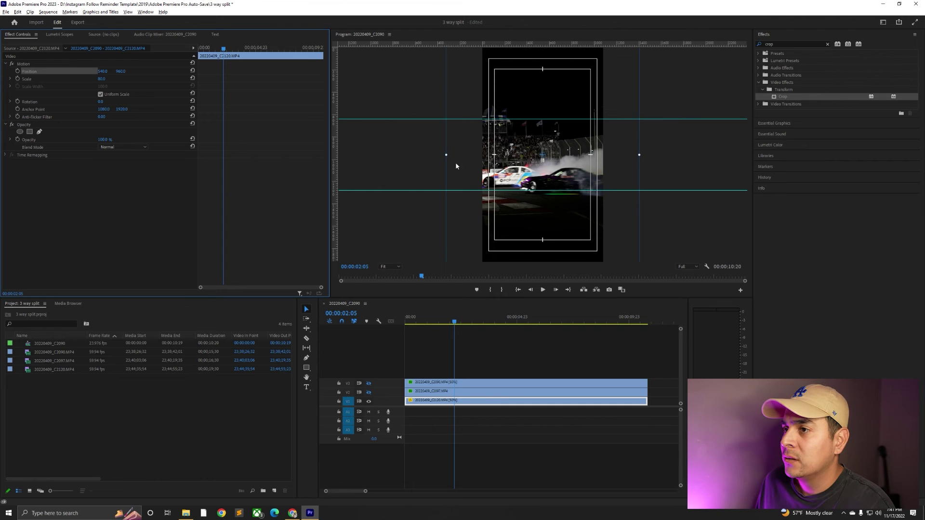
{"action": "left_click_drag", "start_coordinate": [446, 157], "coordinate": [484, 155]}
{"action": "left_click_drag", "start_coordinate": [783, 96], "coordinate": [490, 402]}
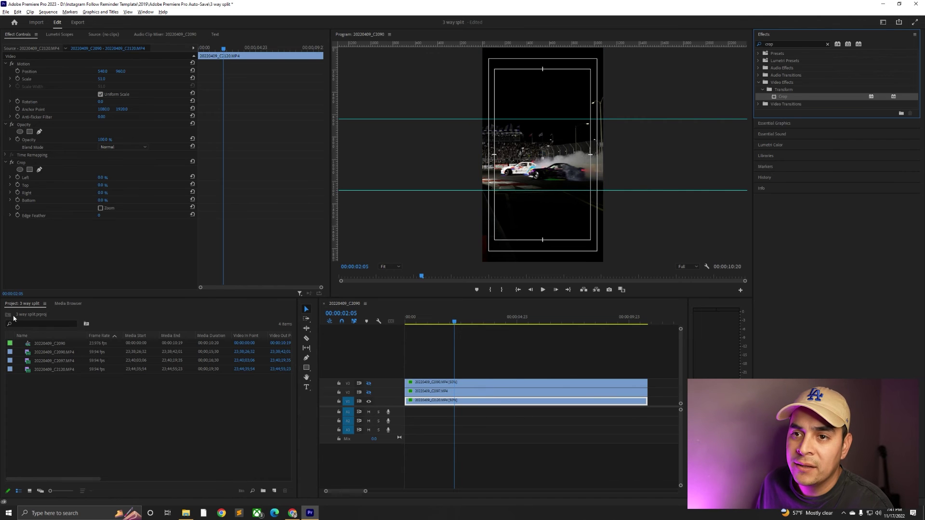
{"action": "left_click", "coordinate": [102, 200]}
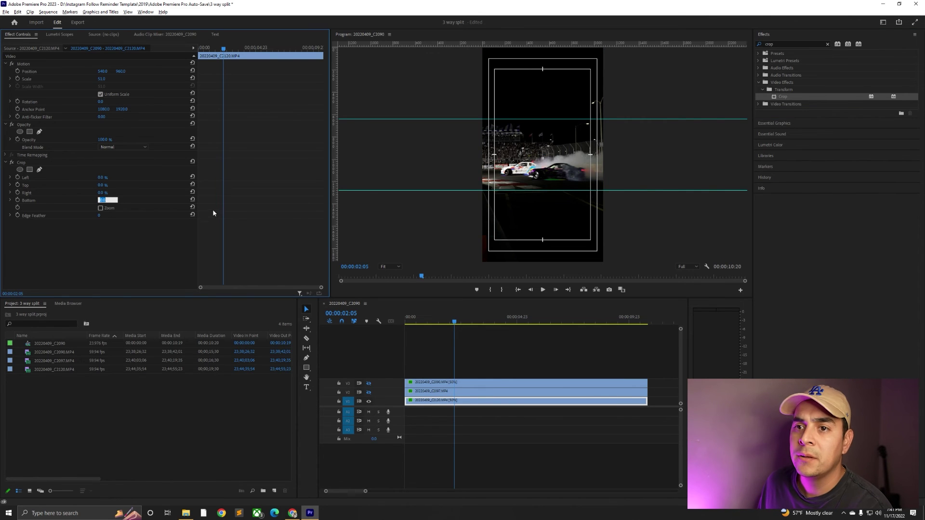
{"action": "type", "text": "34"}
{"action": "key", "text": "Return"}
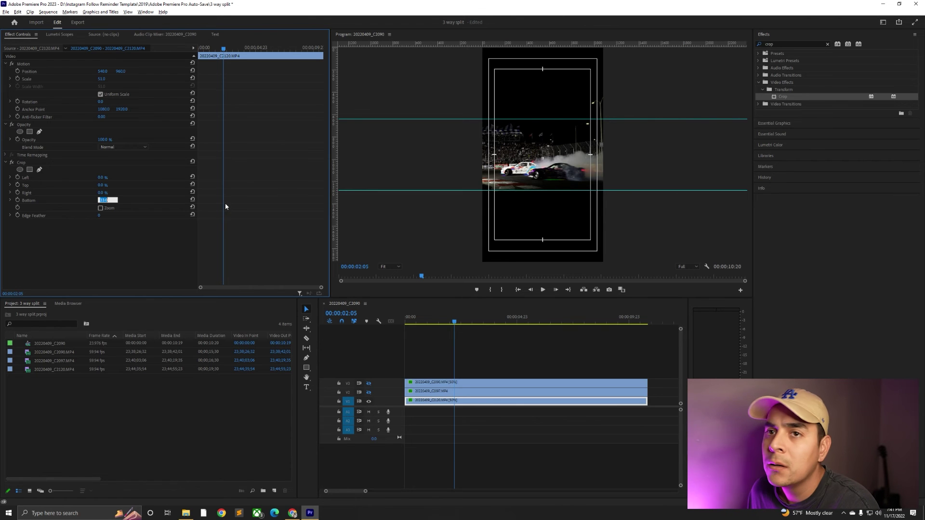
{"action": "type", "text": "33"}
{"action": "key", "text": "Return"}
- Move the band to the frame bottom, set Crop Top to about 39%, and re-show V2
{"action": "left_click", "coordinate": [29, 71]}
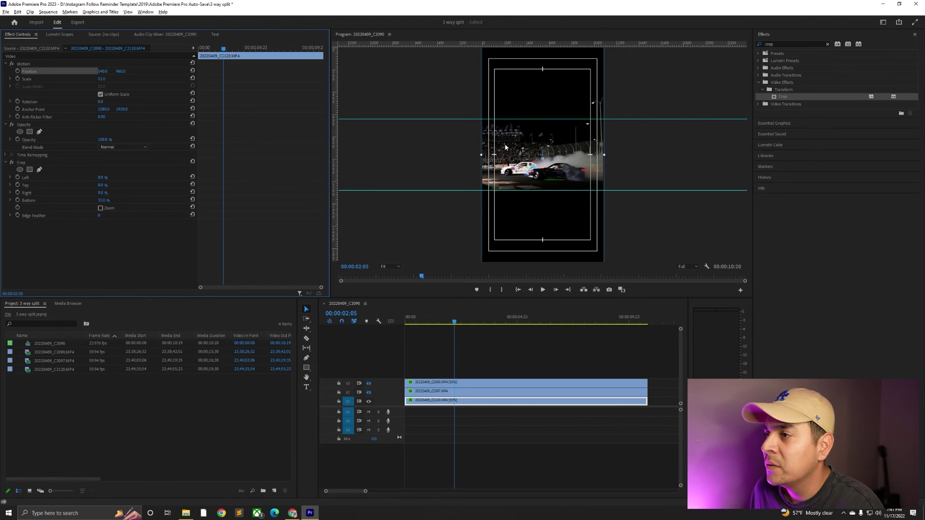
{"action": "left_click_drag", "start_coordinate": [530, 153], "coordinate": [530, 211]}
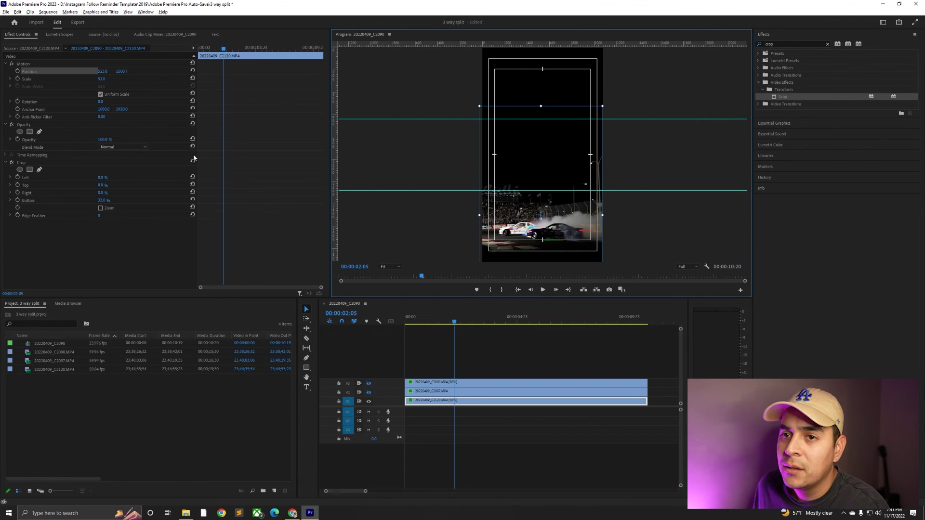
{"action": "left_click", "coordinate": [102, 185]}
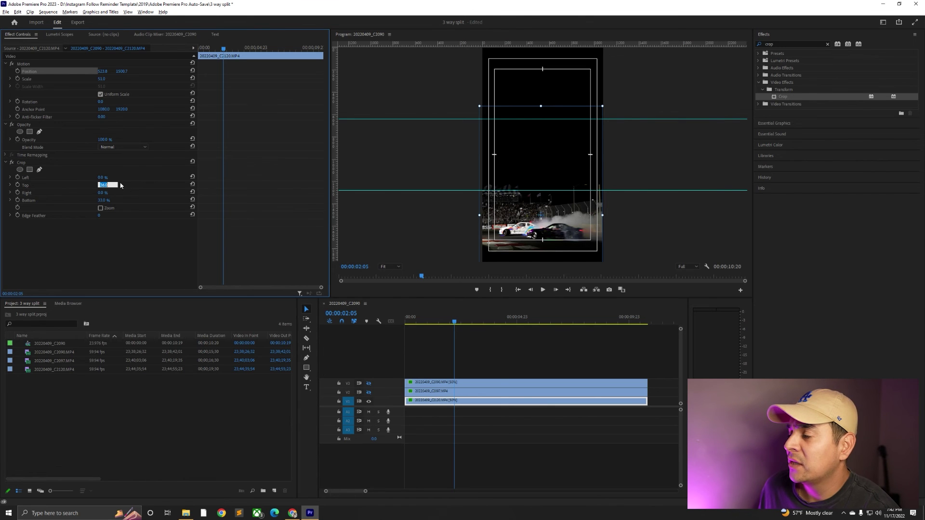
{"action": "key", "text": "Up"}
{"action": "key", "text": "Up"}
{"action": "key", "text": "Up"}
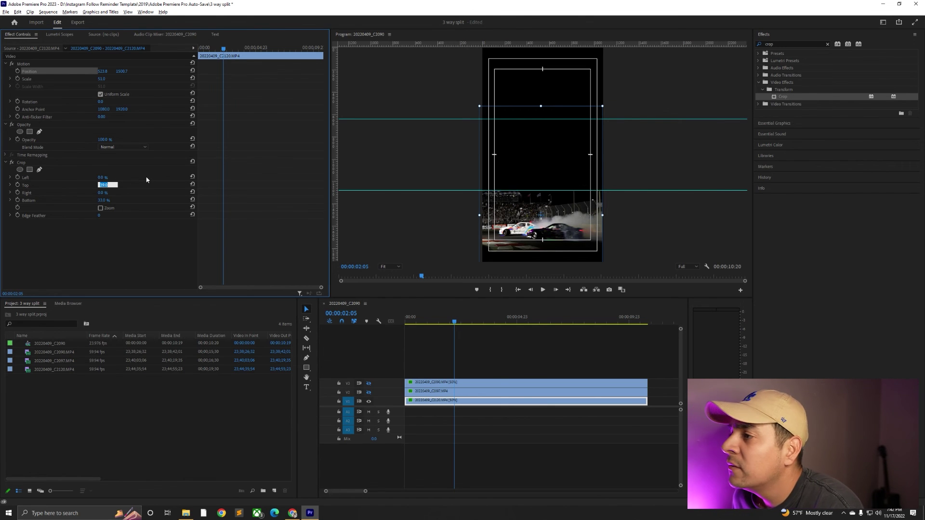
{"action": "key", "text": "Down"}
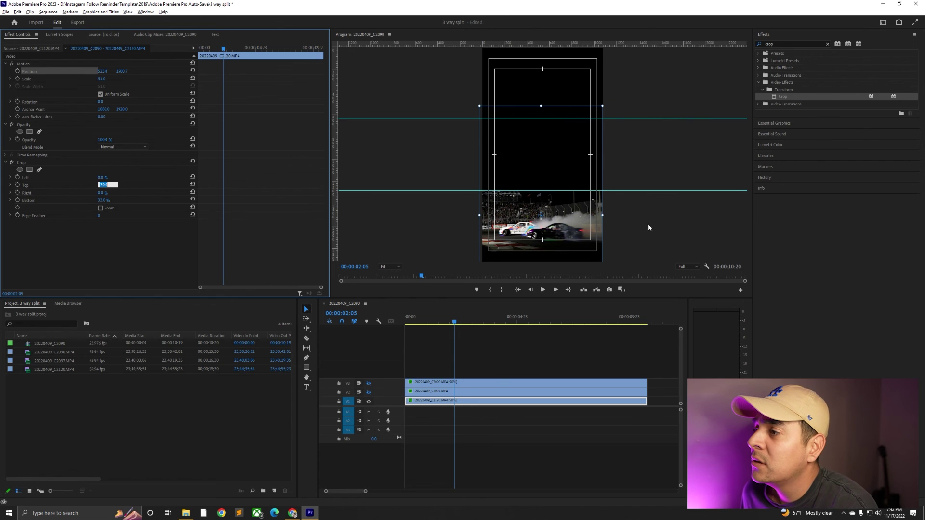
{"action": "left_click", "coordinate": [648, 224]}
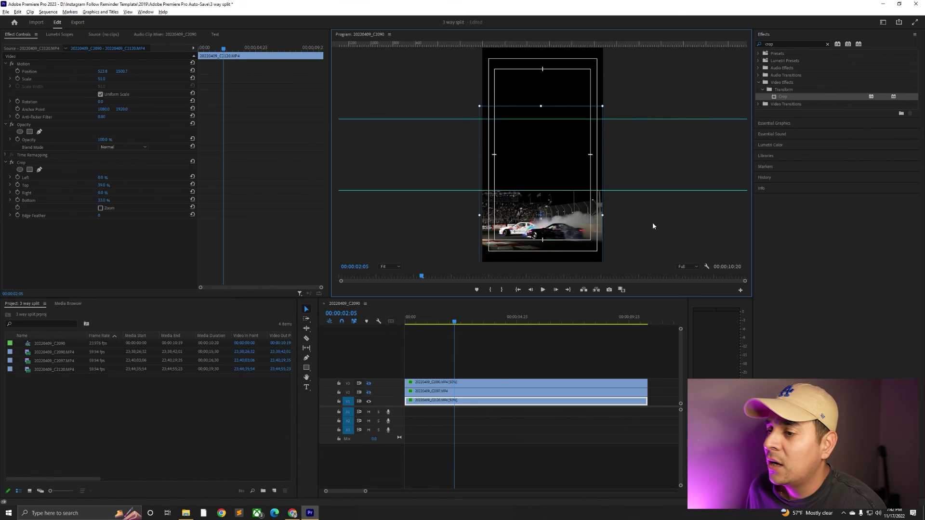
{"action": "left_click", "coordinate": [369, 392]}
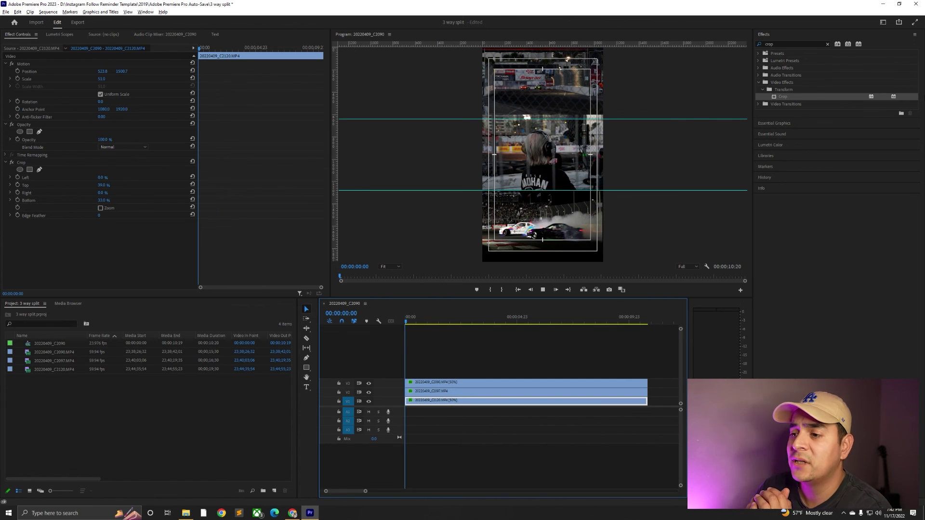
- Play the sequence to preview the three-band vertical reel
{"action": "key", "text": "space"}
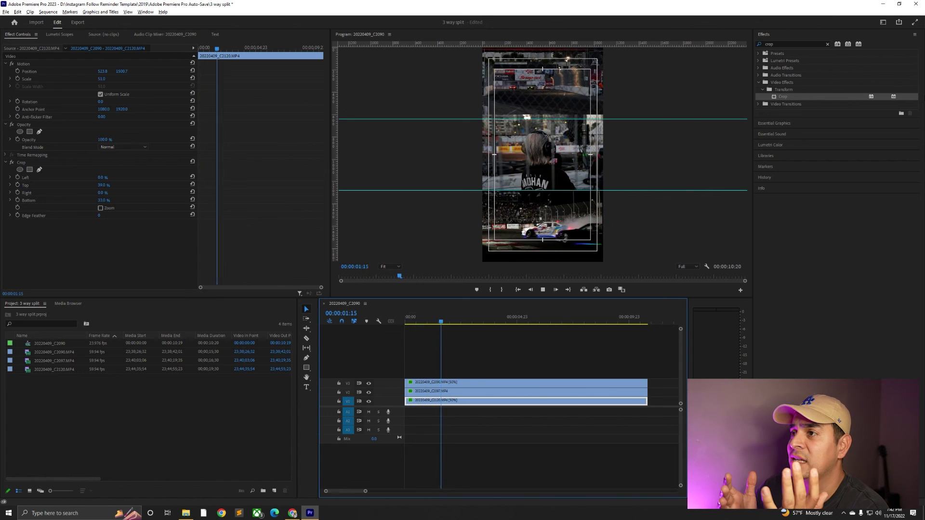